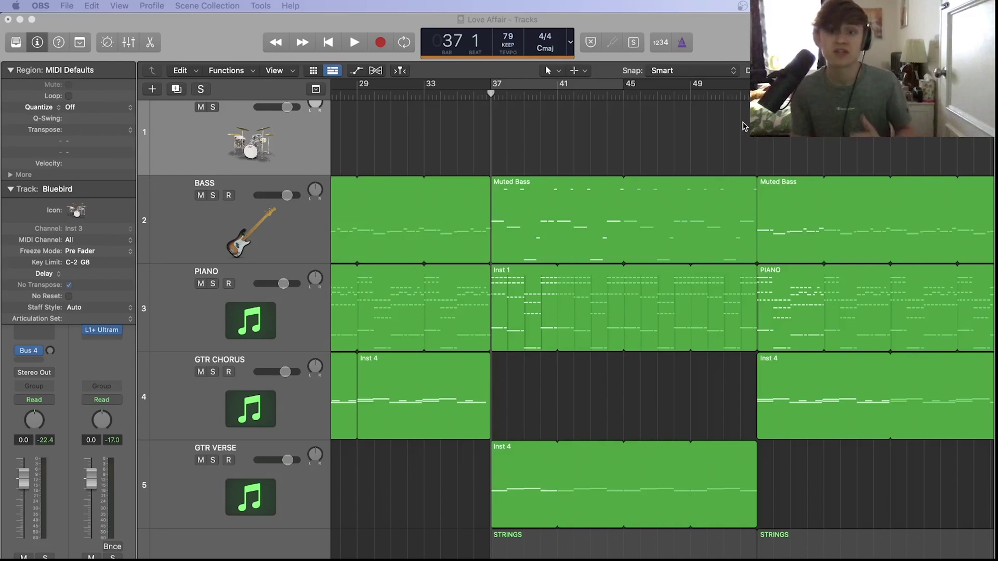
Delete the old Bluebird drum track
scroll(688, 189, "right", 1)
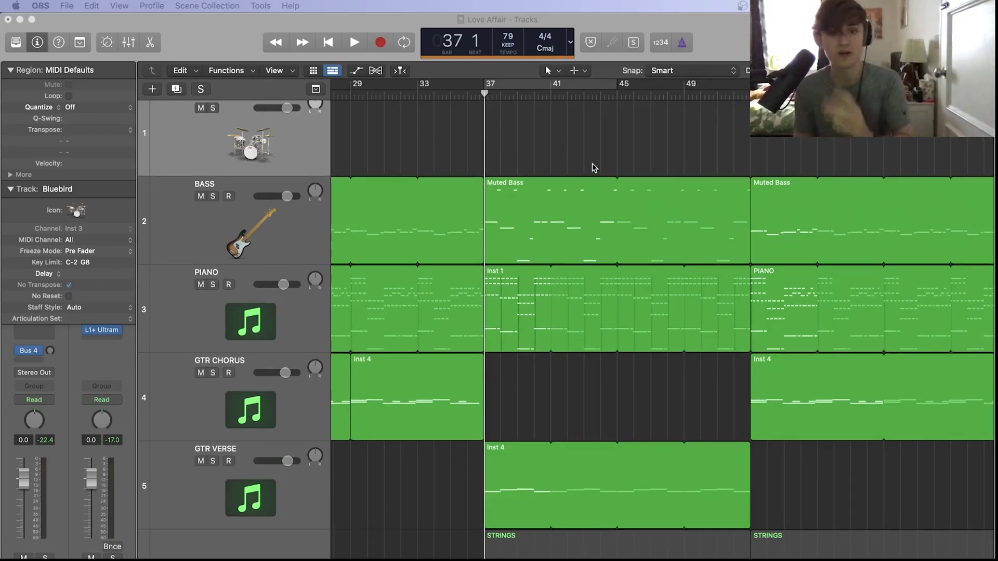
scroll(490, 138, "up", 1)
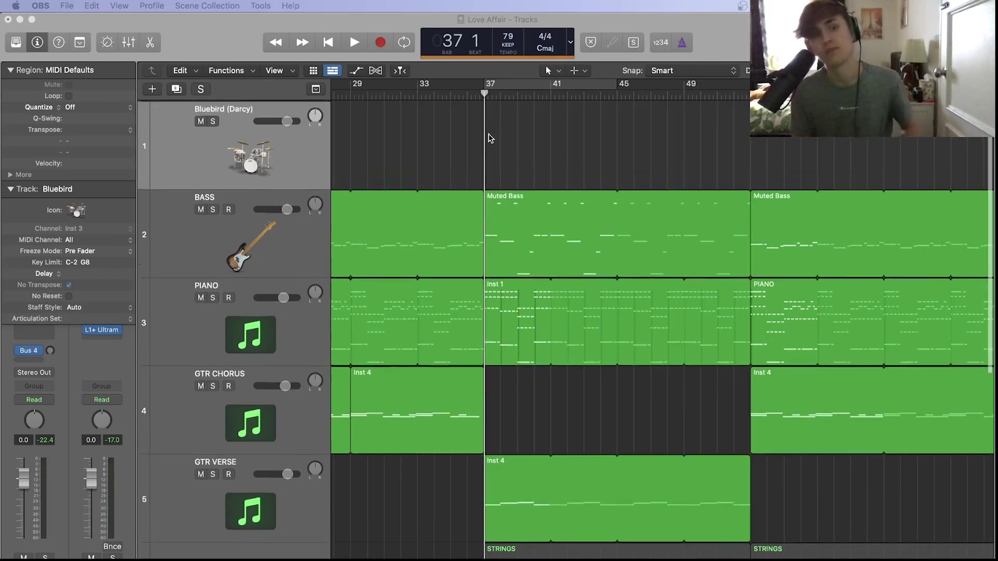
left_click(290, 149)
key("super+BackSpace")
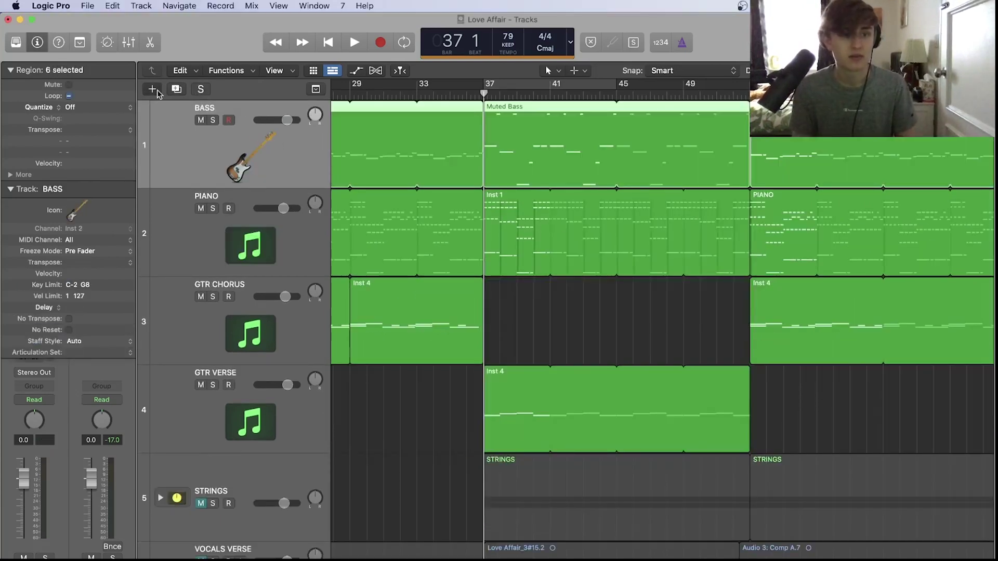
Create a new Drummer track with the Songwriter genre
left_click(151, 89)
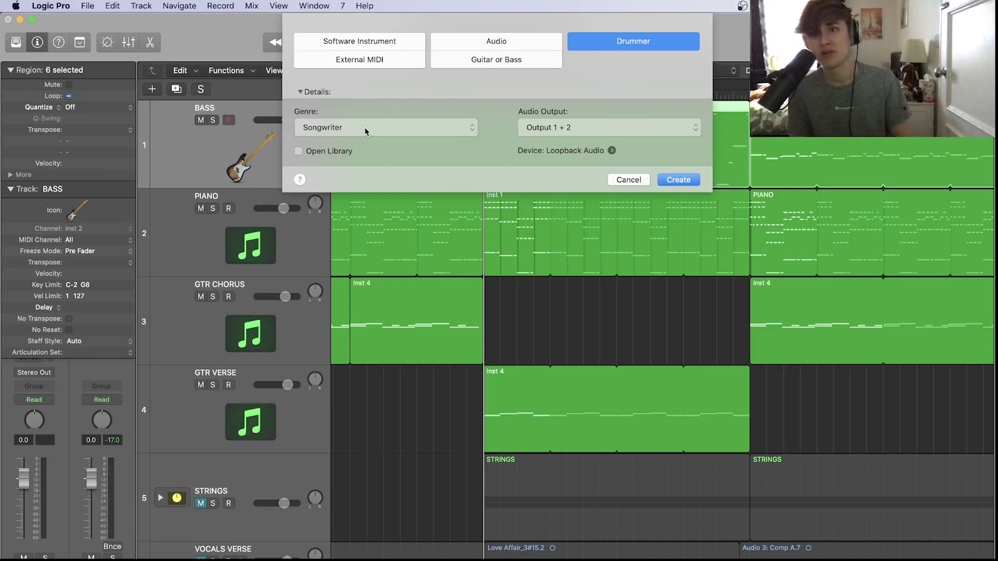
left_click(363, 127)
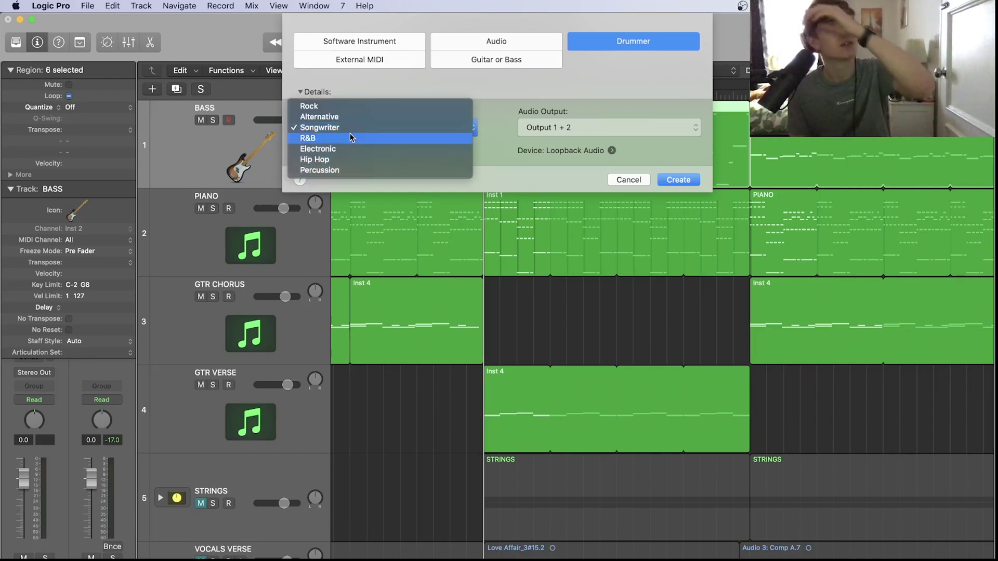
left_click(343, 128)
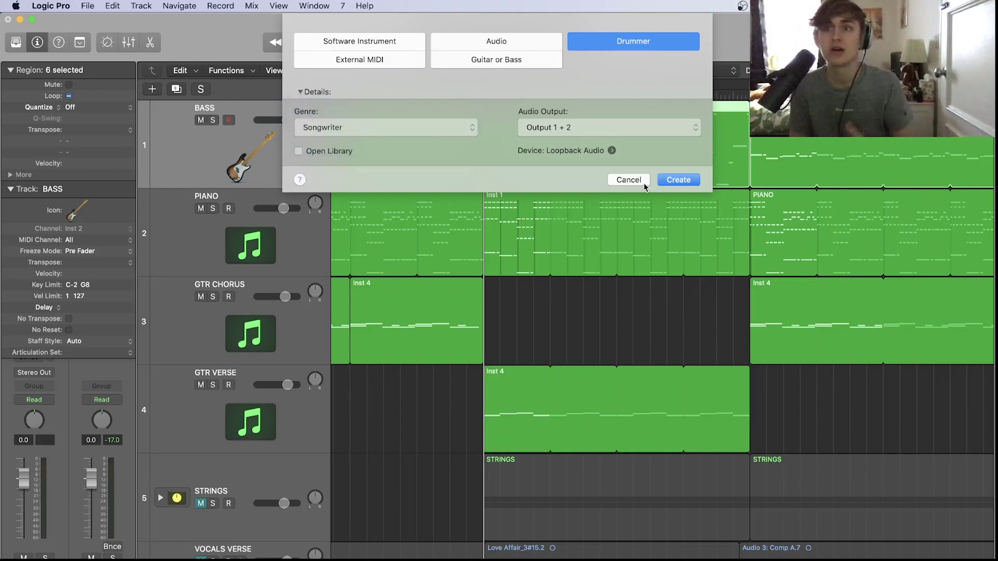
left_click(671, 180)
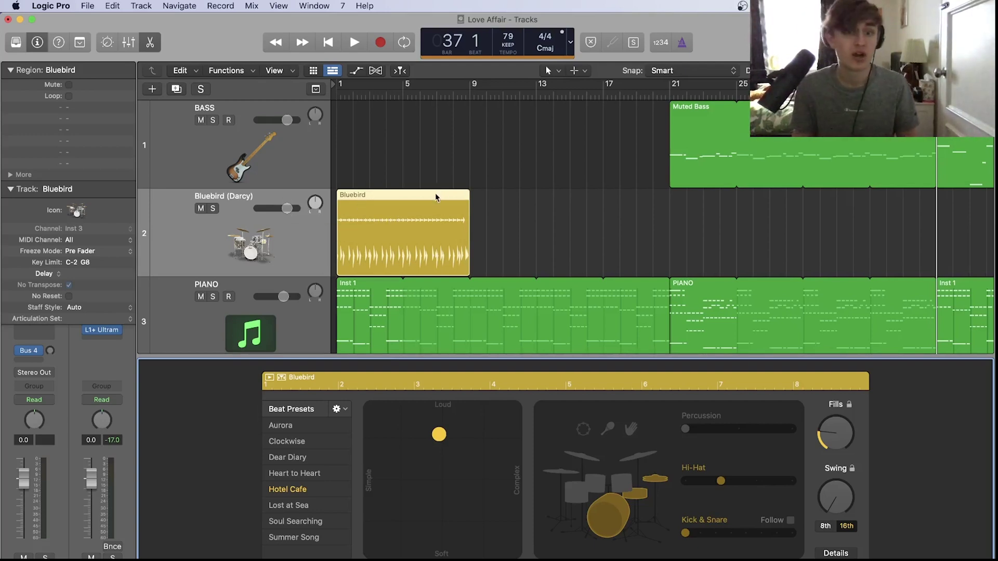
Drag the Bluebird region to start at bar 21 and play it from there
left_click_drag(440, 195, 753, 191)
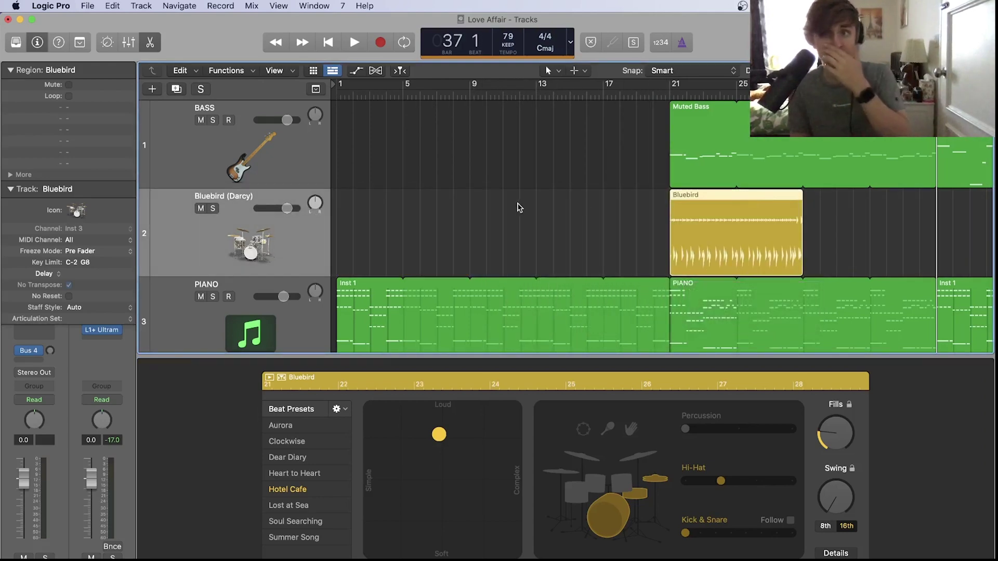
left_click(670, 95)
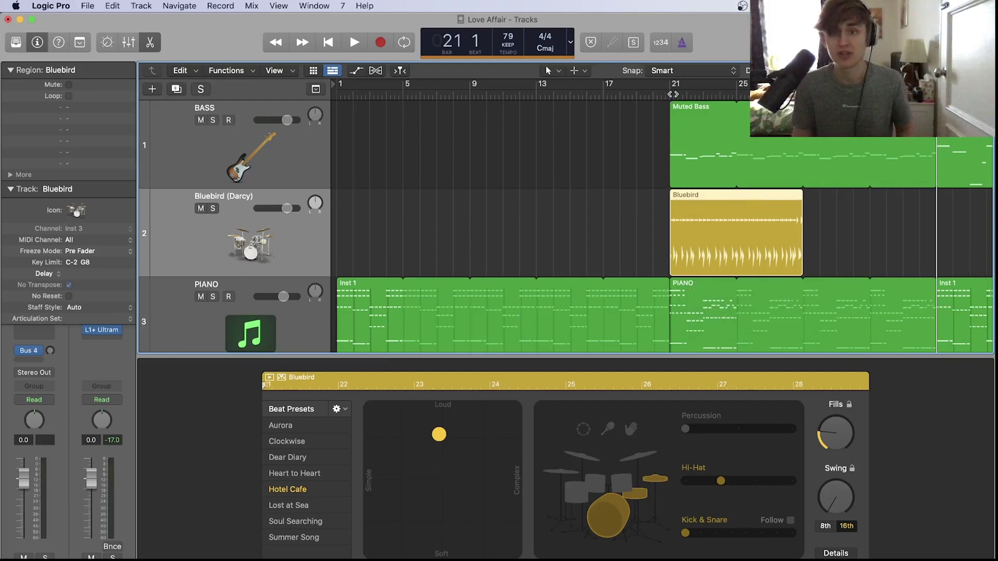
scroll(711, 126, "right", 5)
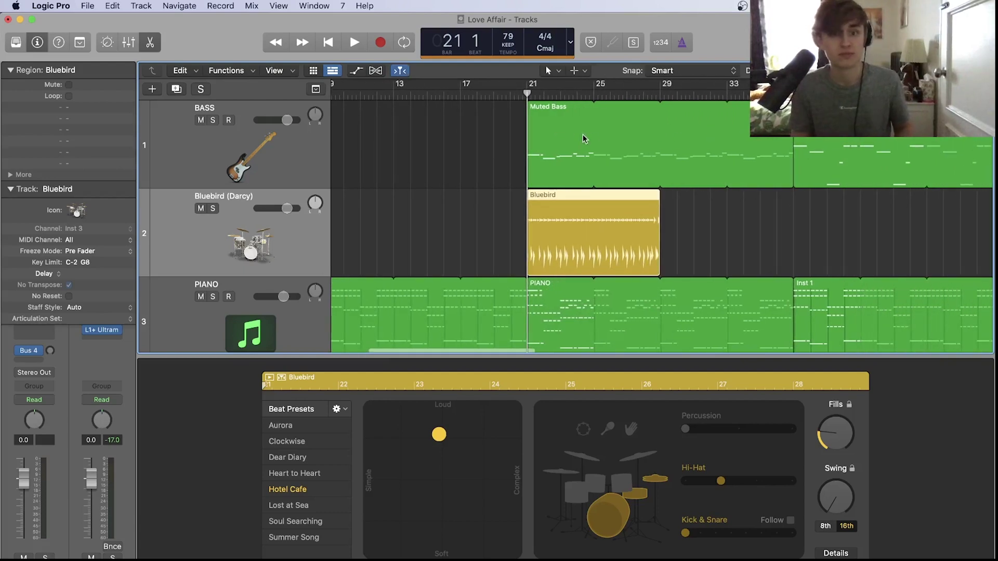
key("space")
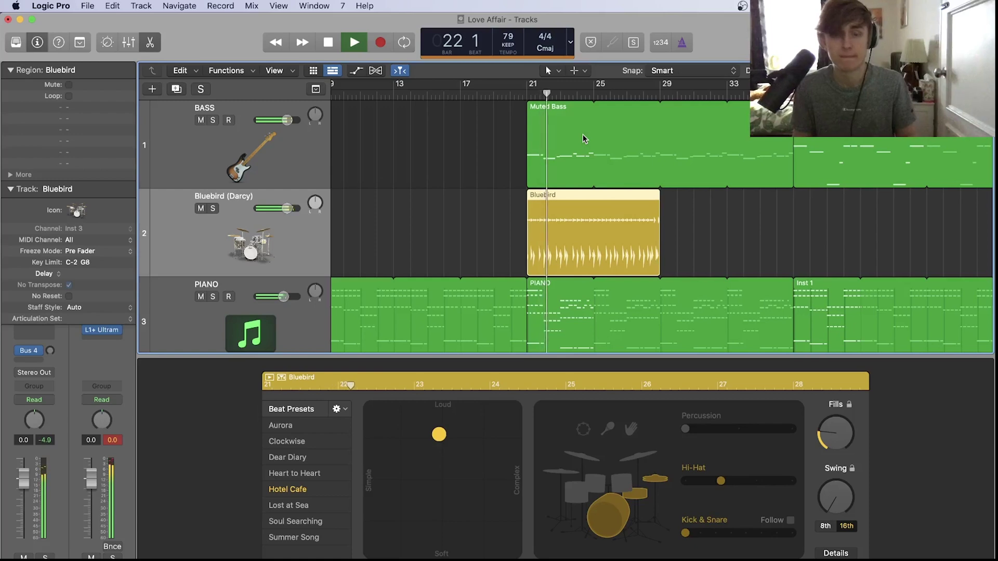
mouse_move(719, 213)
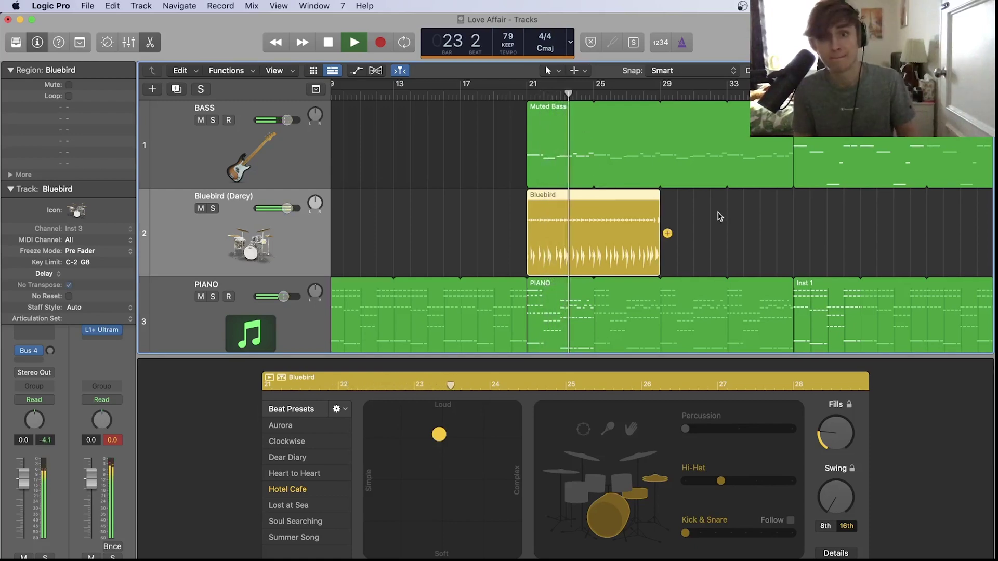
key("space")
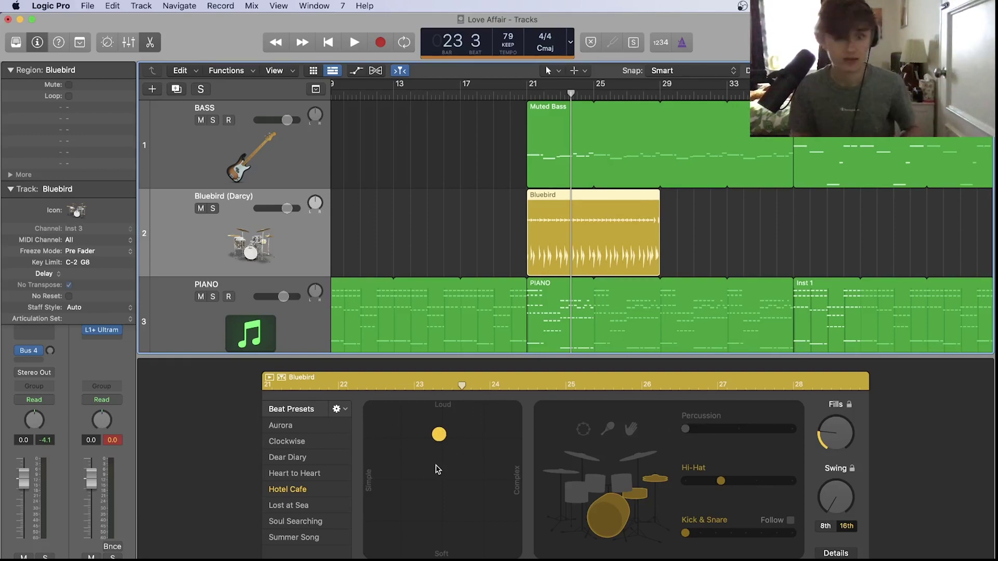
scroll(358, 204, "down", 3)
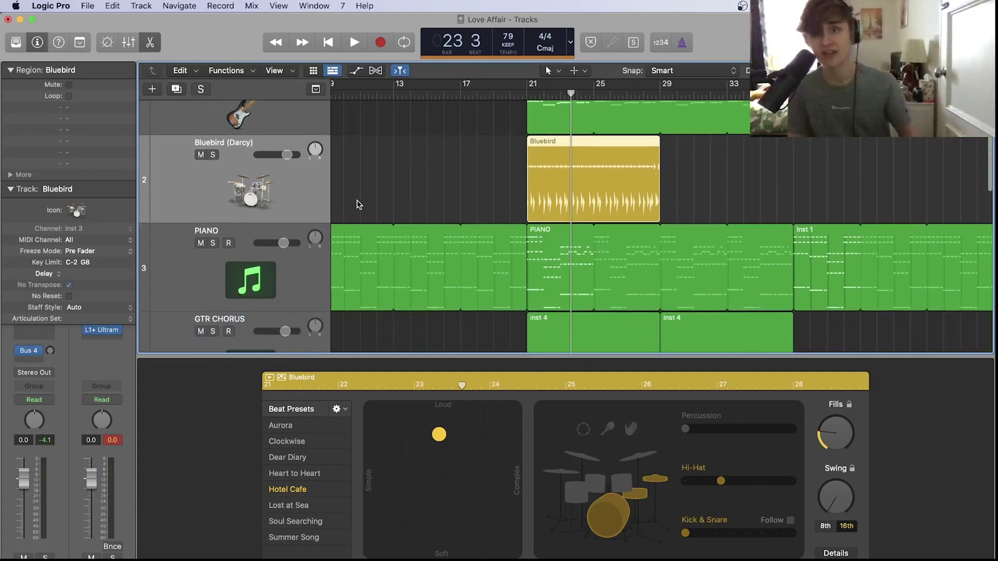
scroll(358, 204, "up", 3)
left_click(151, 42)
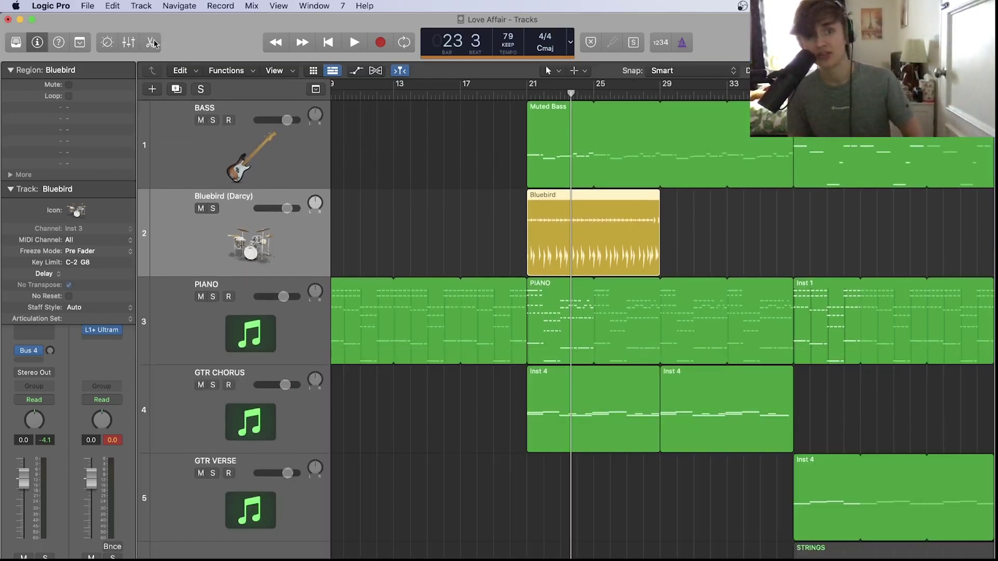
left_click(150, 43)
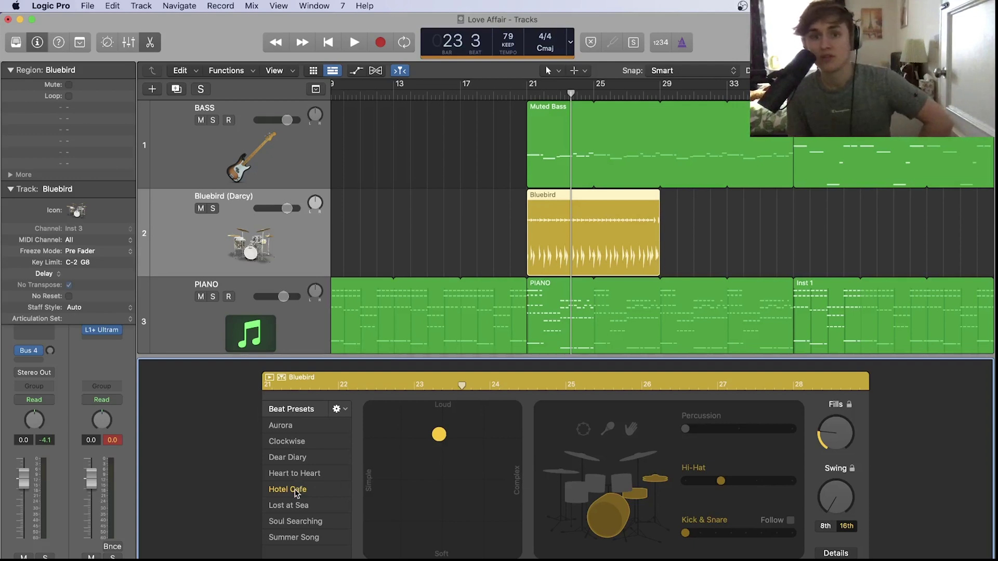
Audition the Clockwise beat preset on the drummer region
left_click(292, 443)
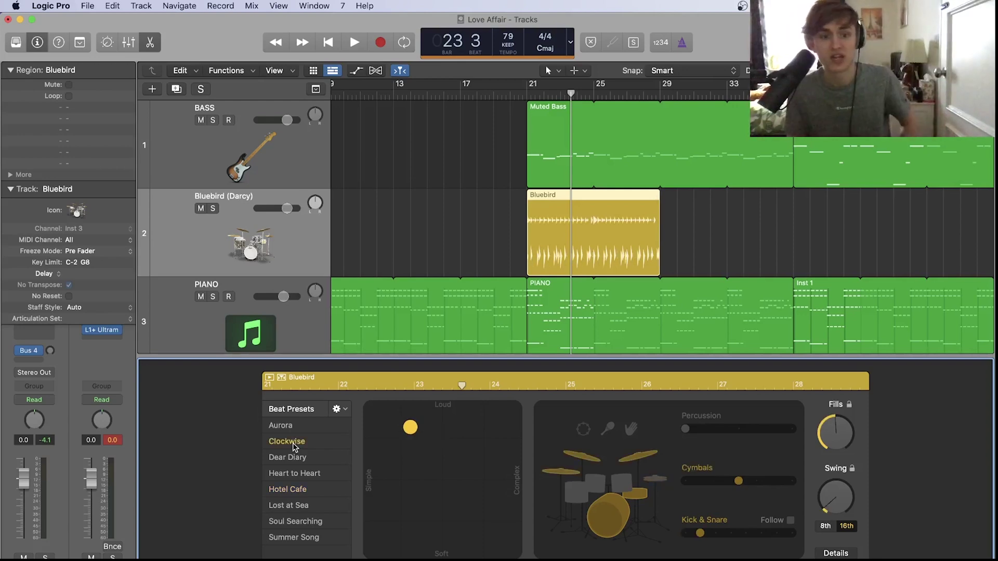
key("space")
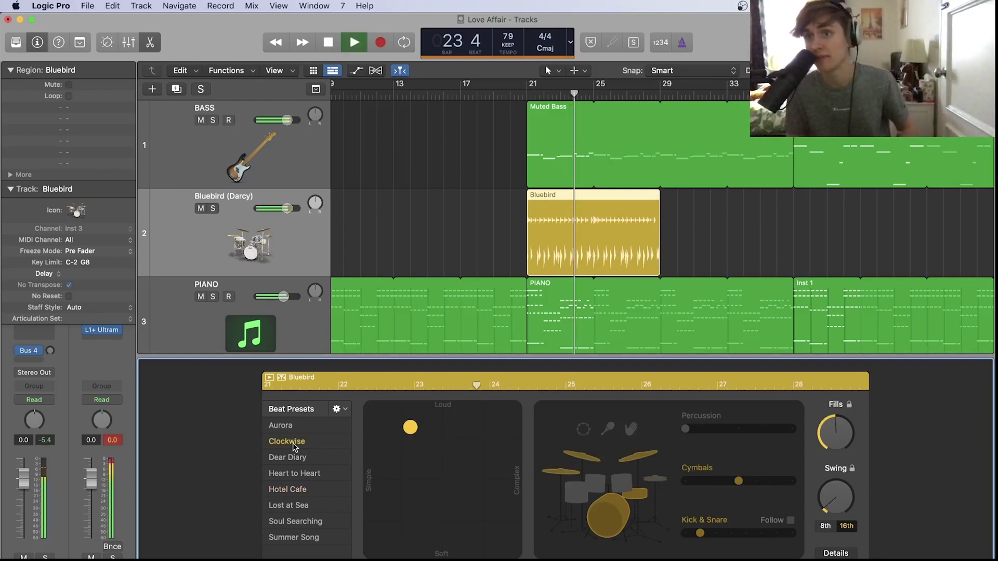
key("space")
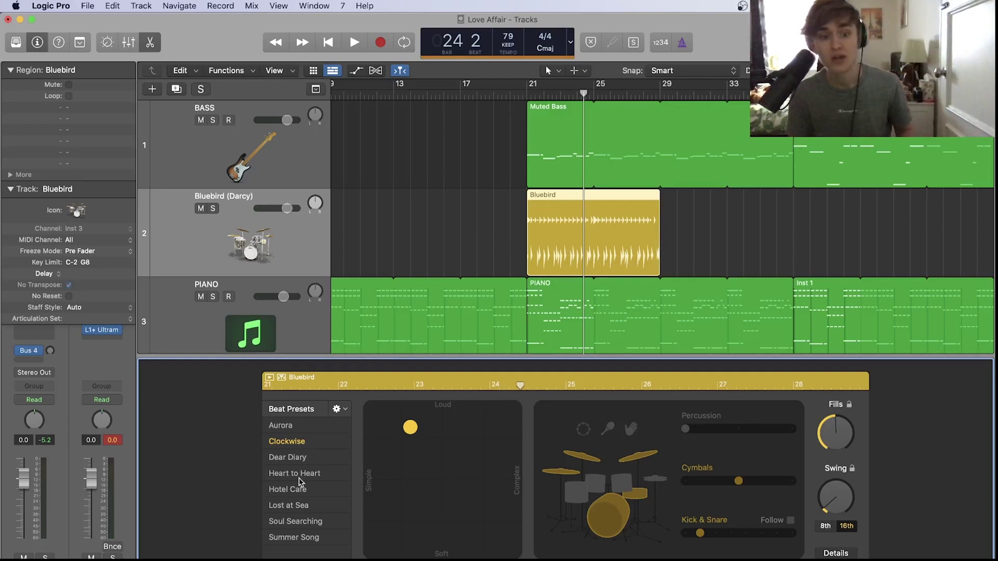
Switch to the Heart to Heart beat preset and play it back
left_click(295, 474)
key("space")
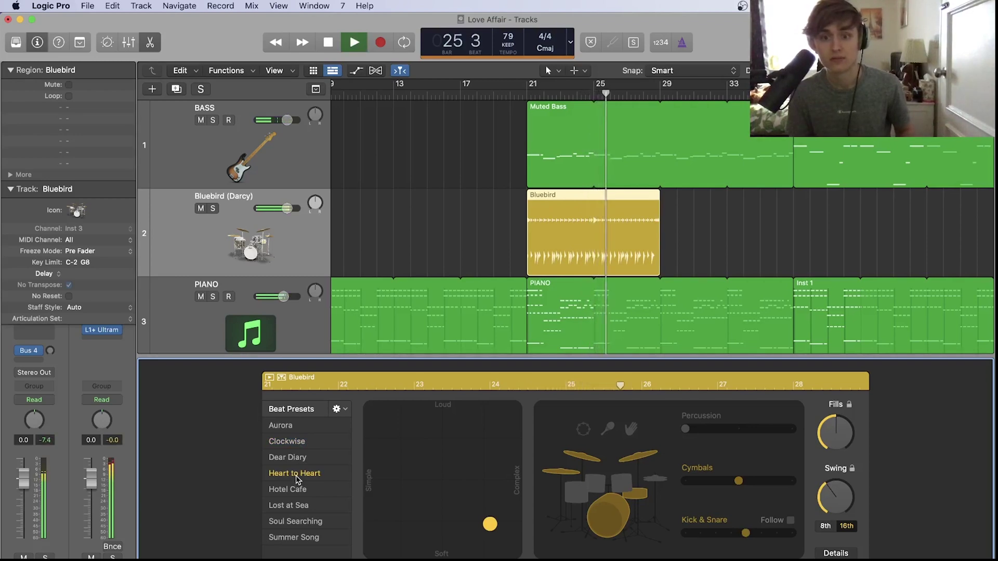
key("space")
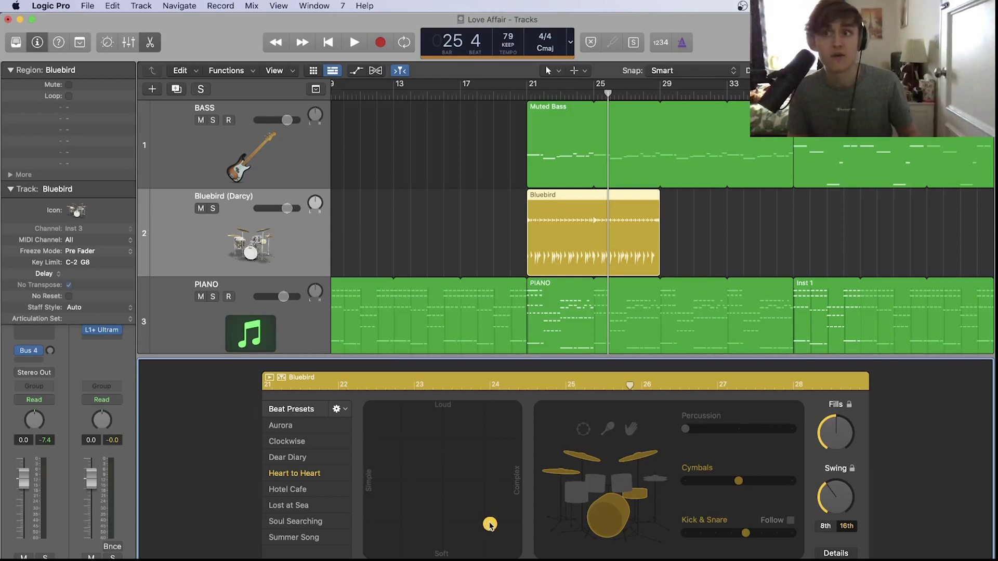
Audition the soft/simple corner and then the centre of the Drummer XY pad
left_click_drag(490, 524, 370, 552)
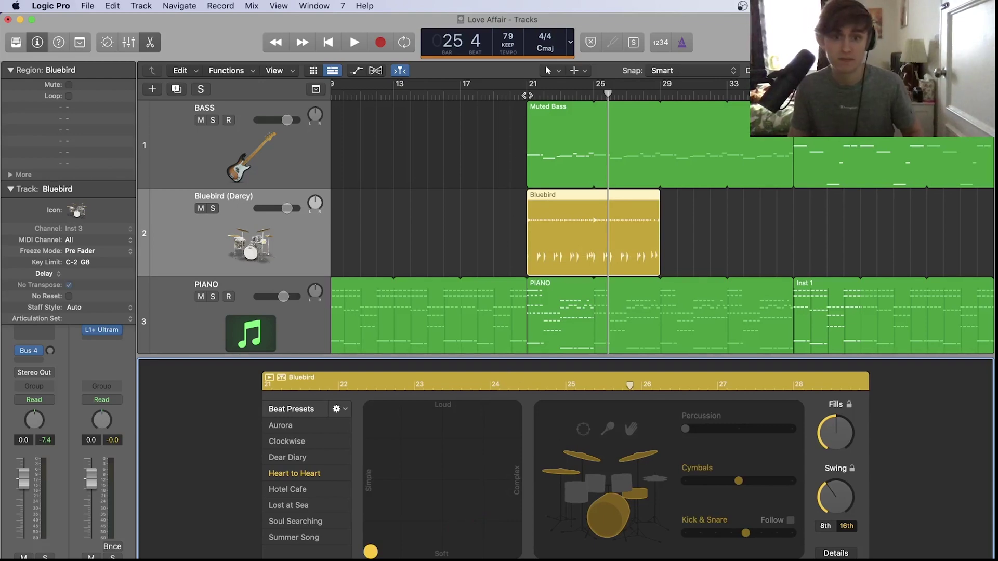
left_click(530, 104)
key("space")
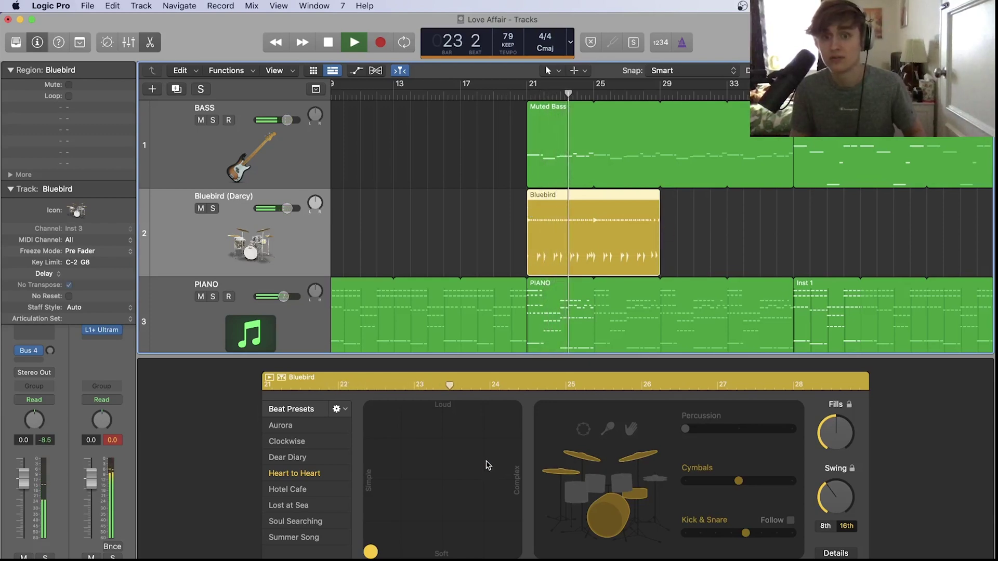
key("space")
left_click(442, 480)
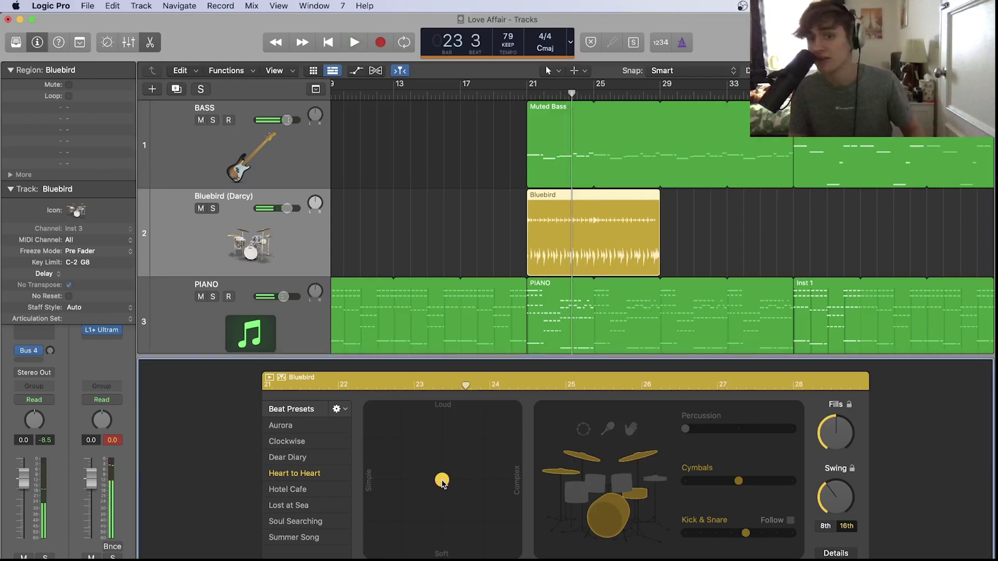
key("space")
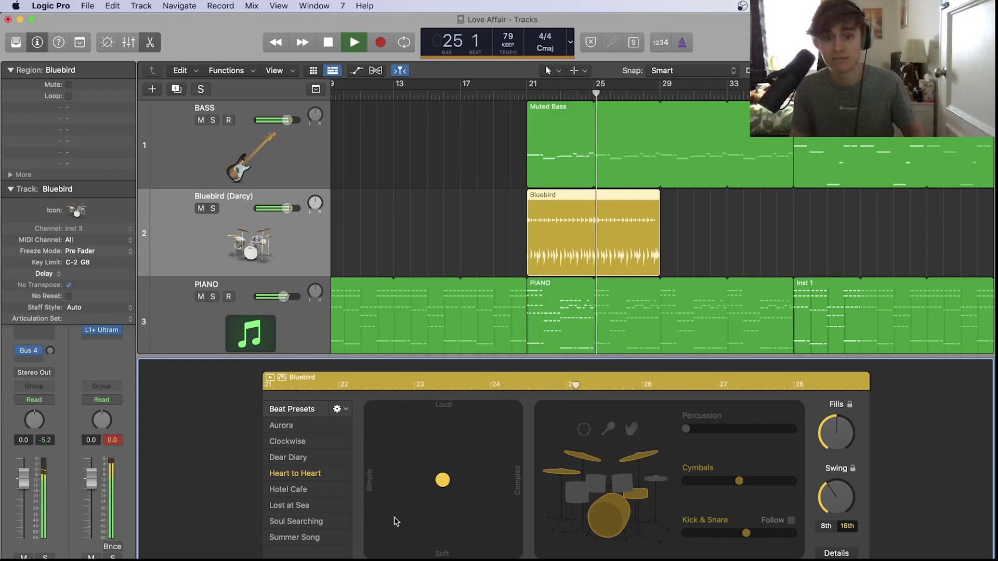
key("space")
Try the loud/complex corner, then place the puck slightly softer and simpler than centre
left_click_drag(485, 442, 525, 393)
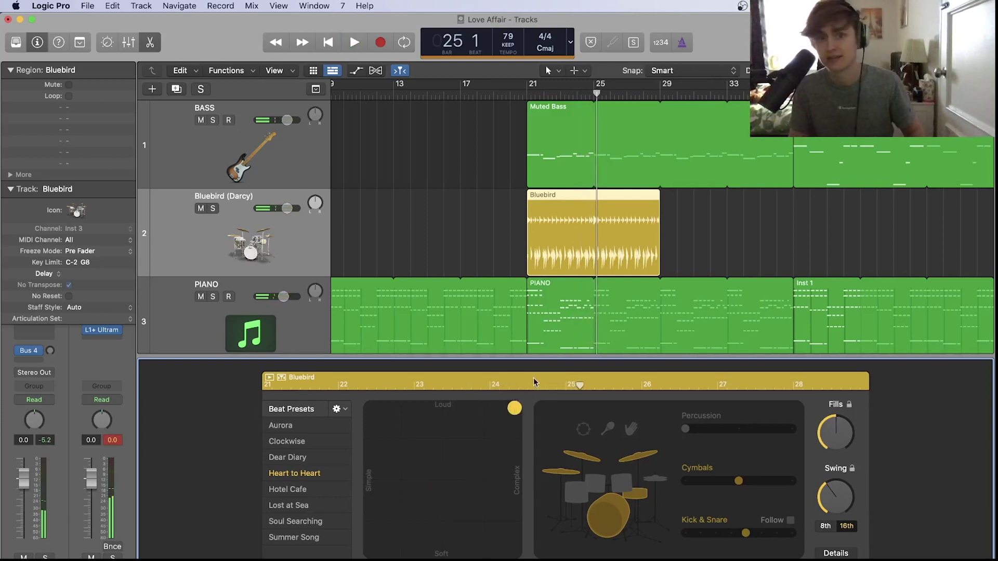
left_click(528, 96)
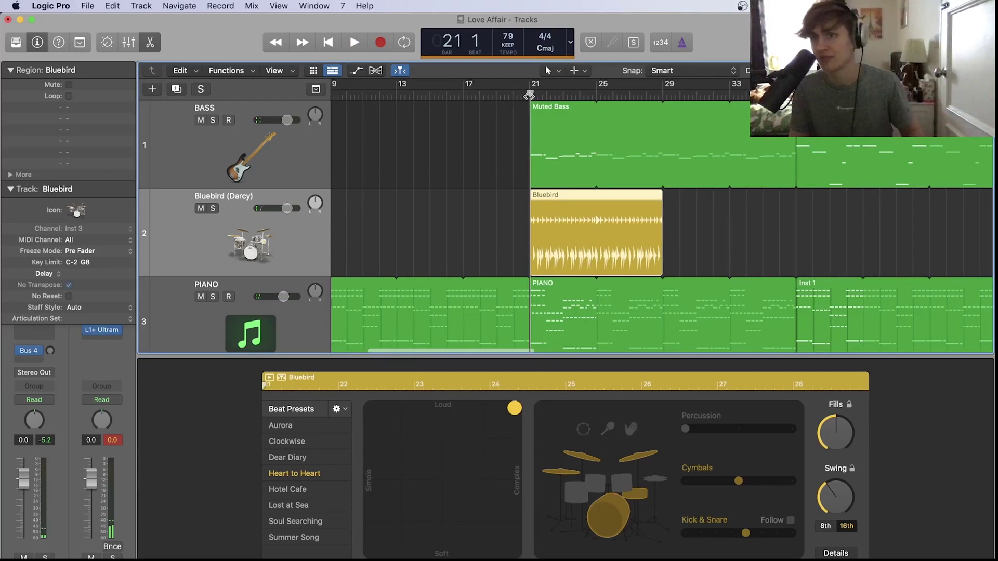
key("space")
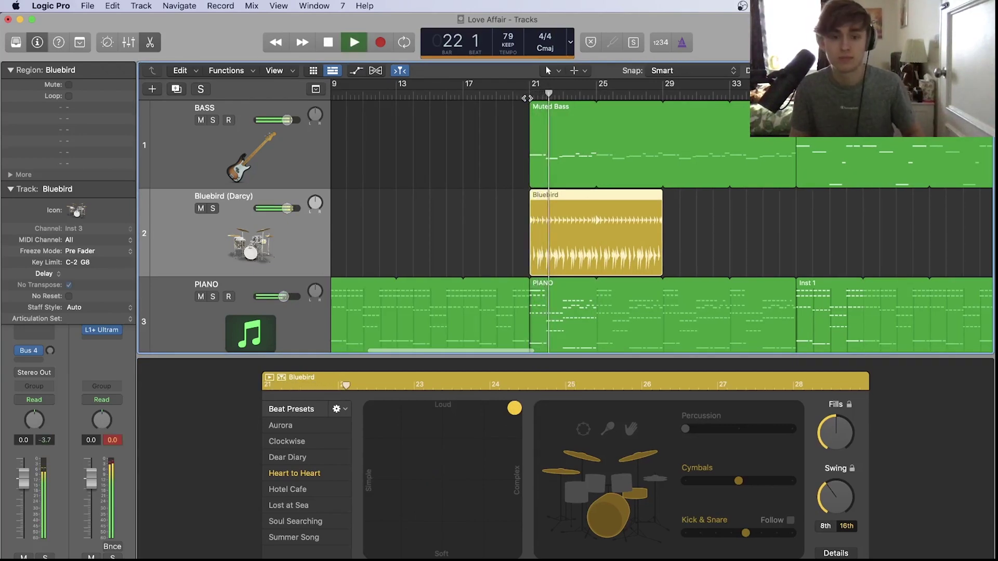
key("space")
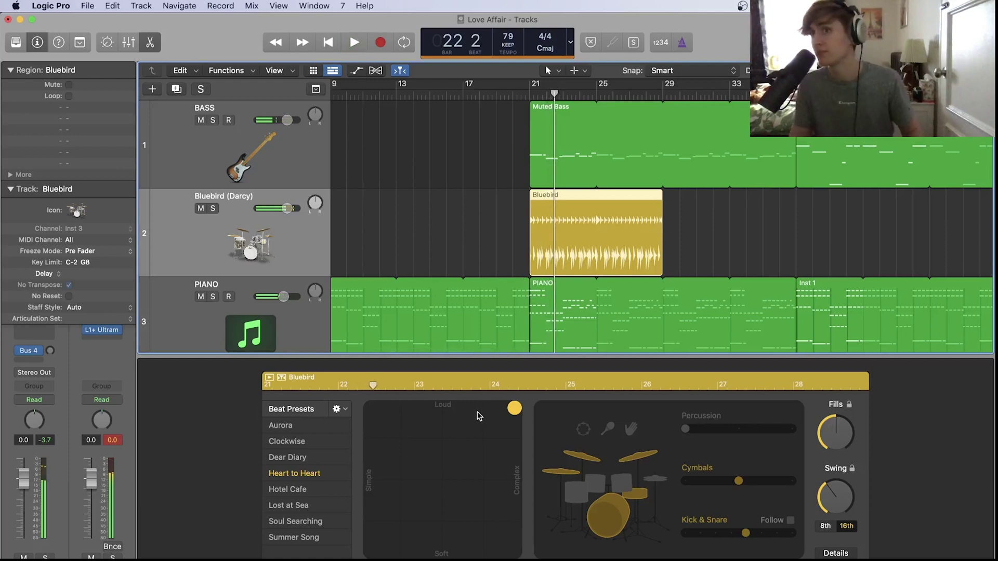
left_click(423, 490)
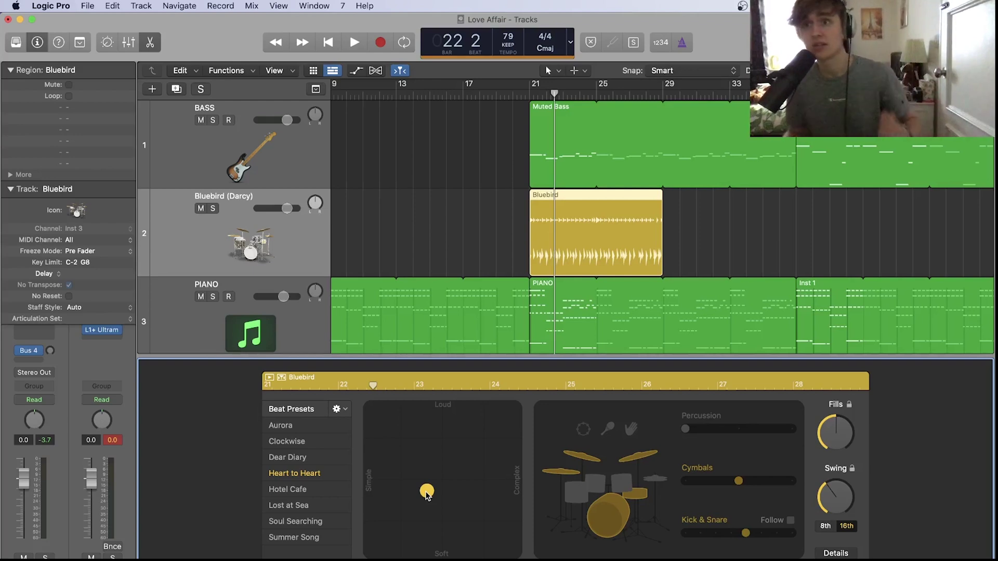
Switch the drummer's cymbals to hi-hat and select kick and snare, auditioning the pattern
key("space")
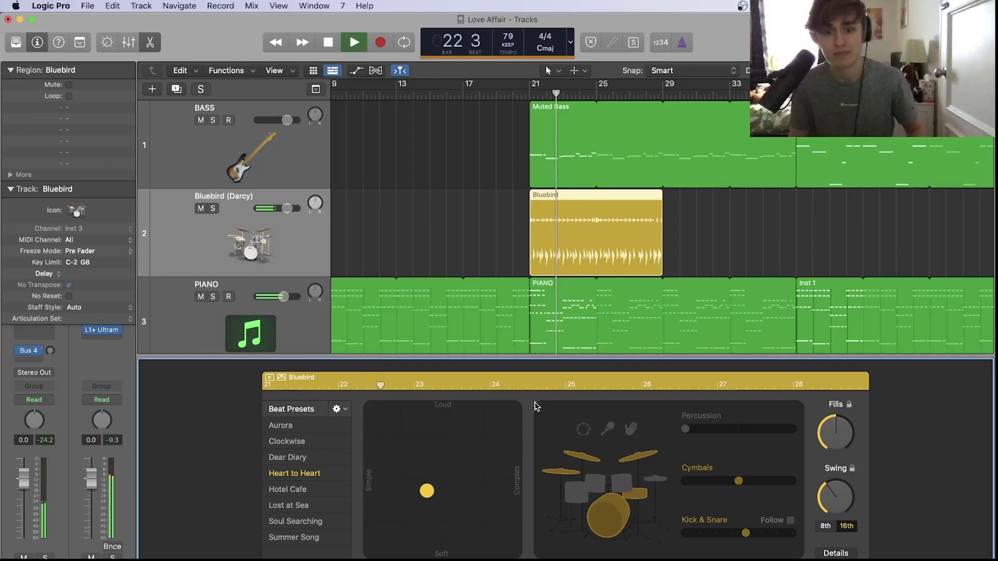
key("space")
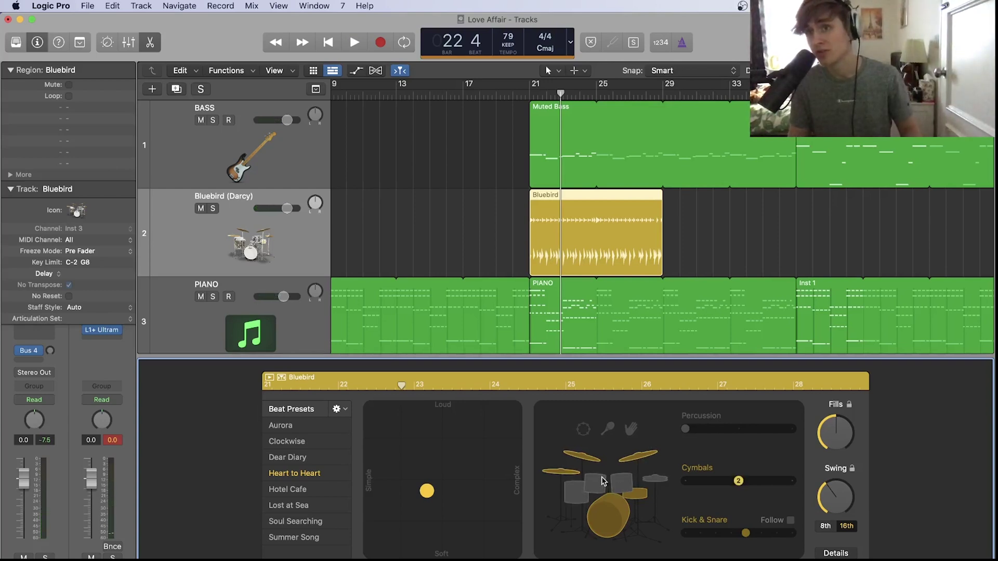
left_click(655, 481)
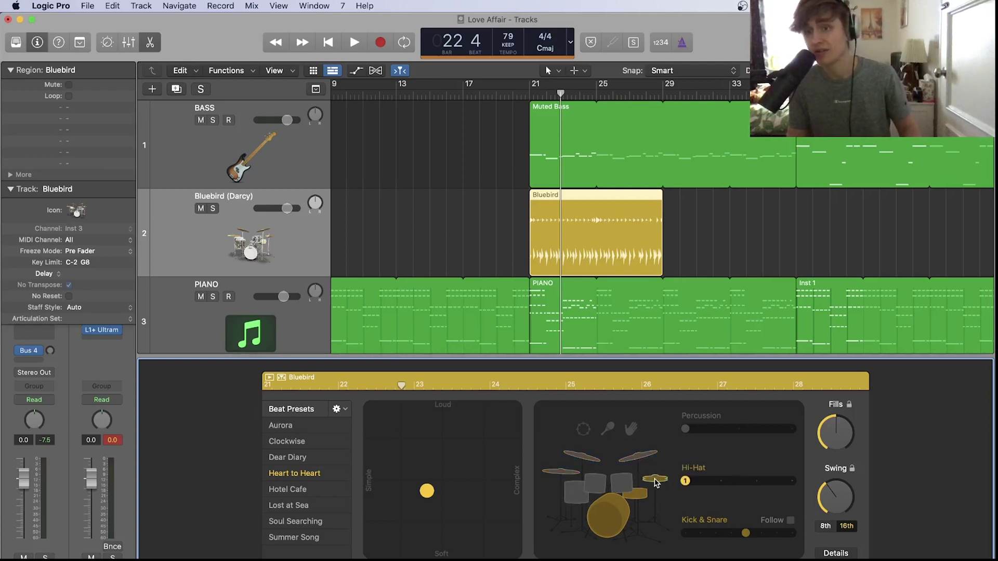
left_click(629, 500)
key("space")
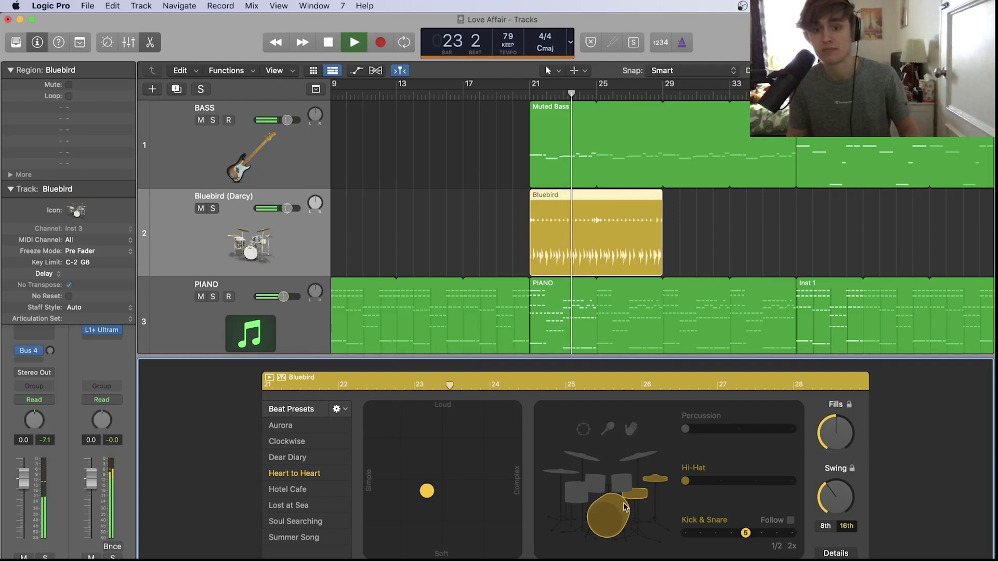
key("space")
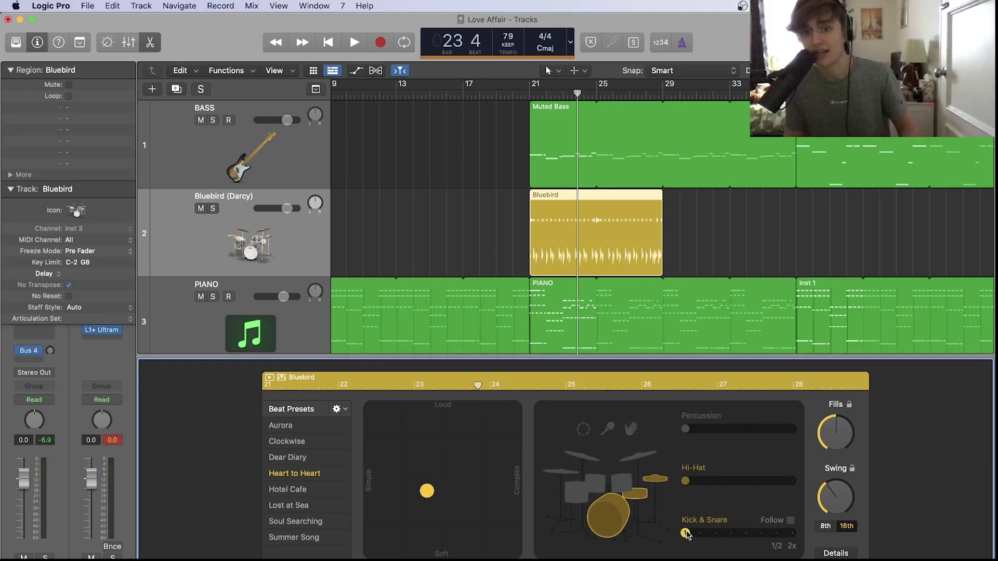
Set the Kick & Snare complexity to 5 and add a cycle range over bars 21–29
key("space")
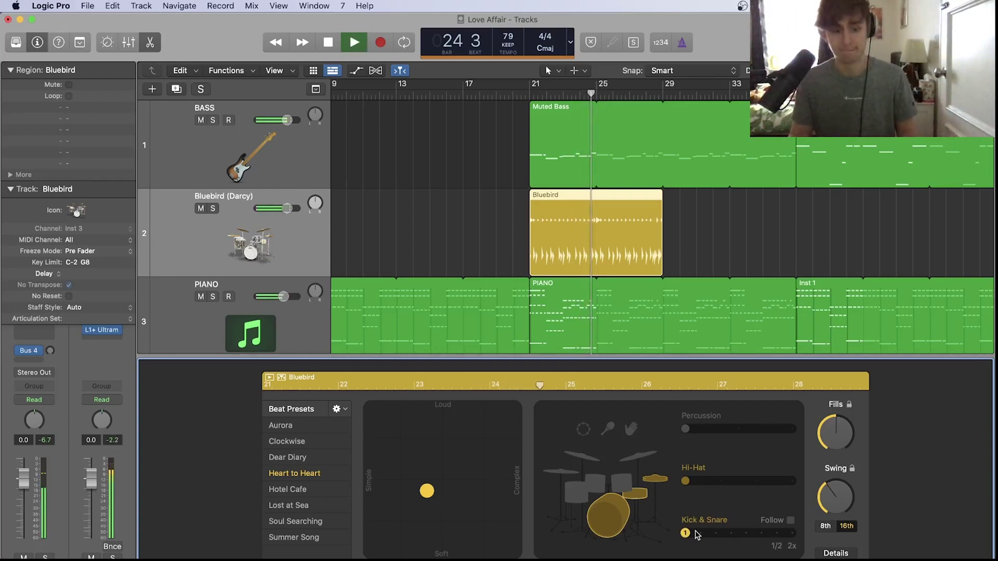
left_click(699, 533)
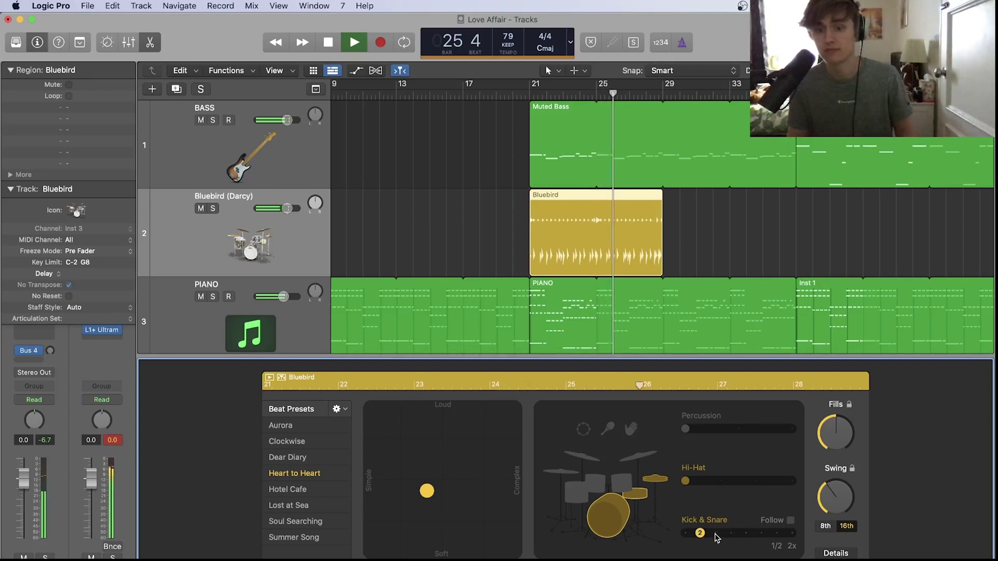
left_click(716, 532)
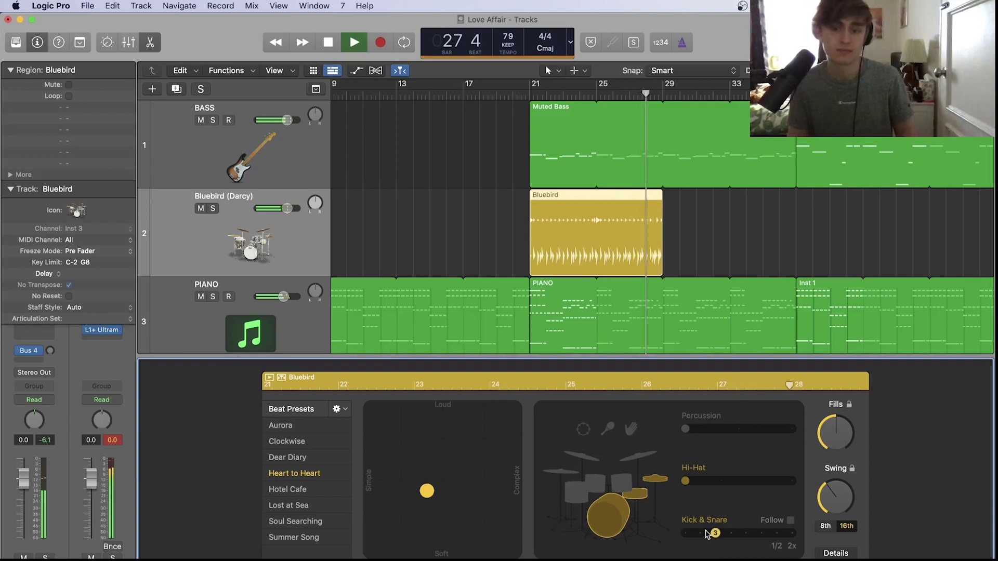
left_click_drag(716, 532, 731, 532)
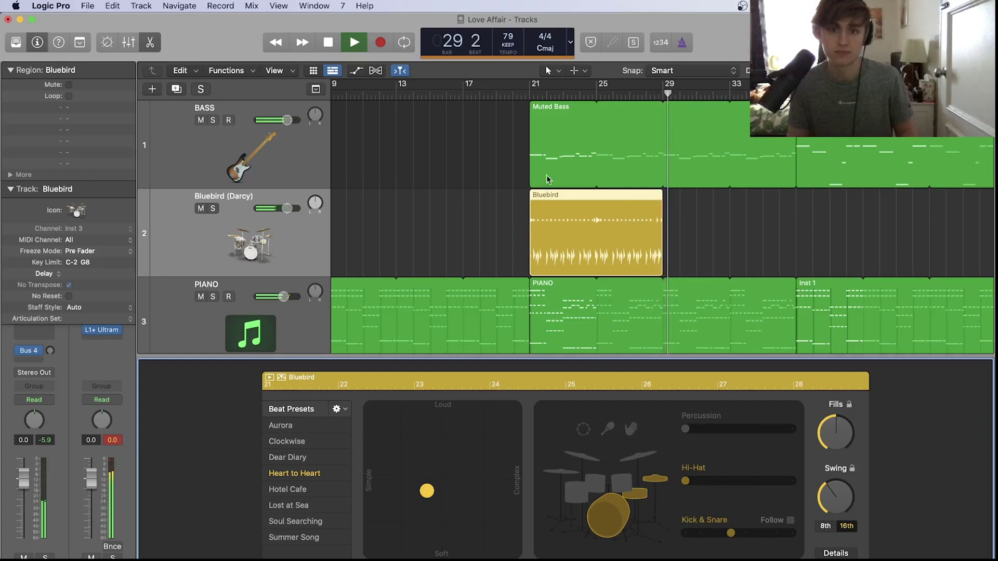
left_click_drag(531, 93, 659, 95)
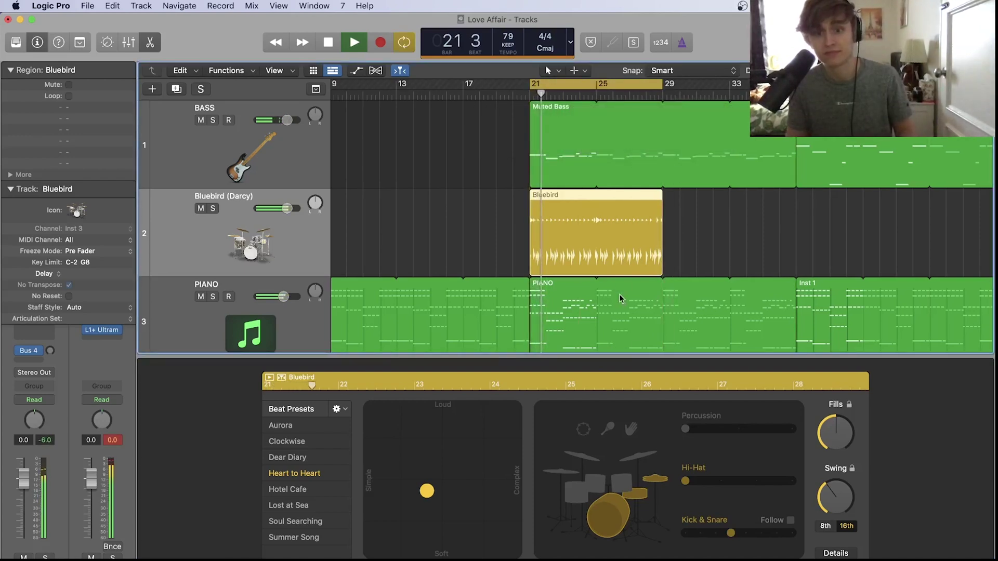
left_click(748, 535)
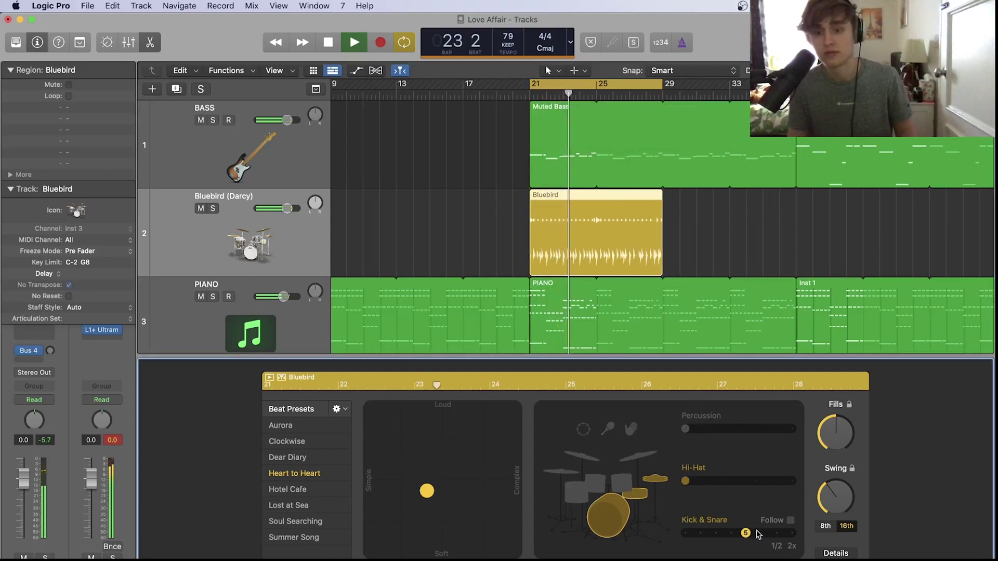
left_click(761, 534)
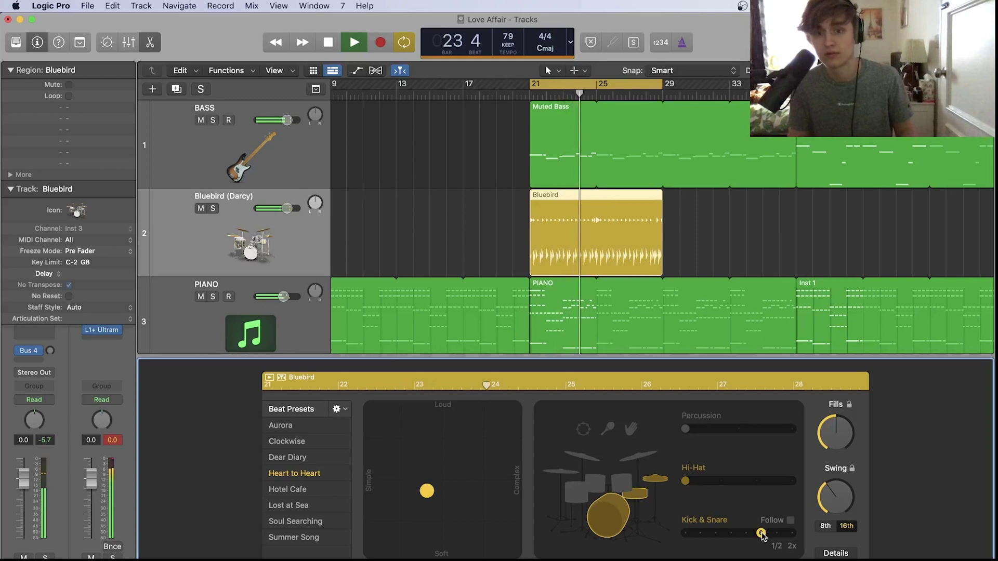
left_click(747, 534)
key("space")
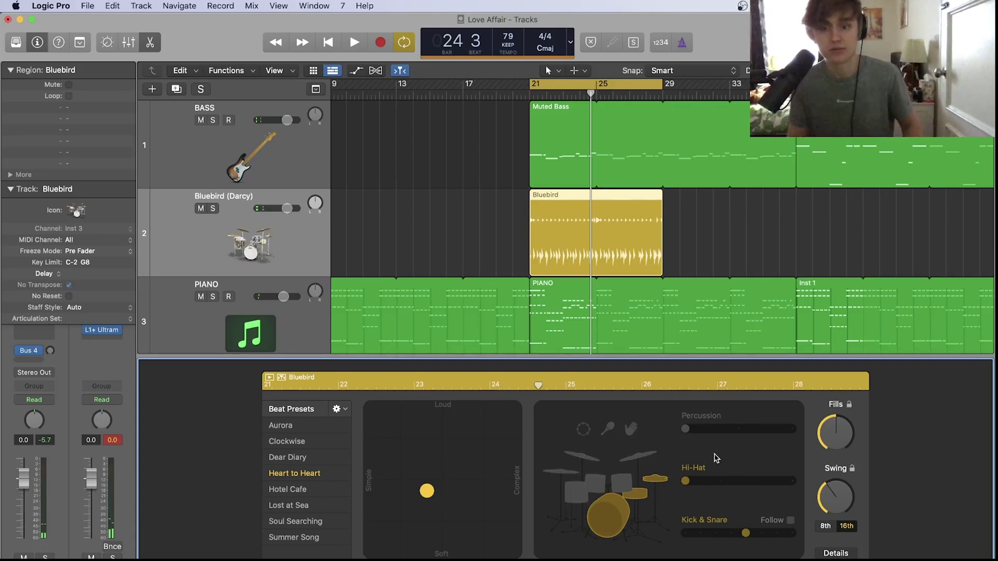
Set the hi-hat level to 3 and audition it from bars 21 and 24
left_click(755, 481)
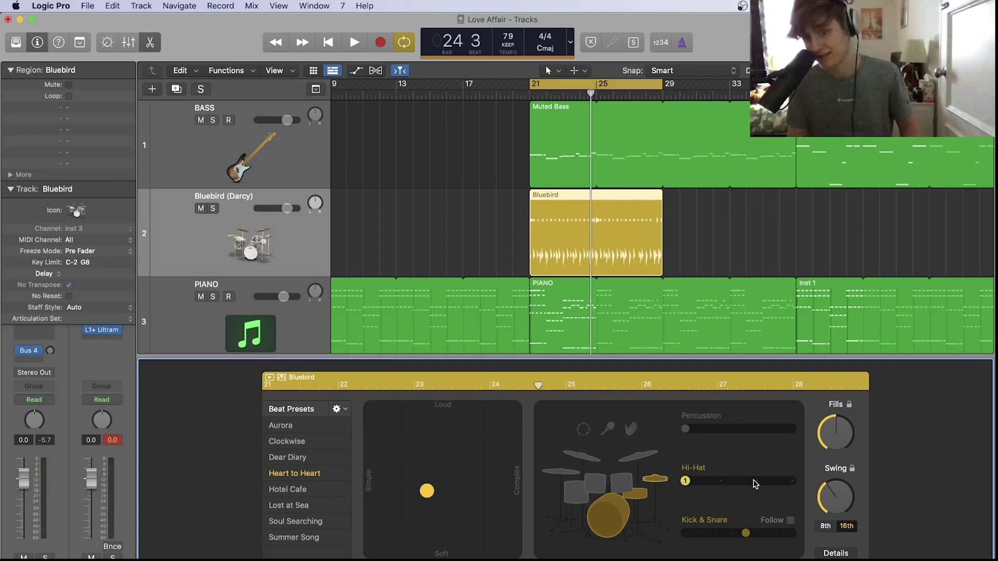
key("space")
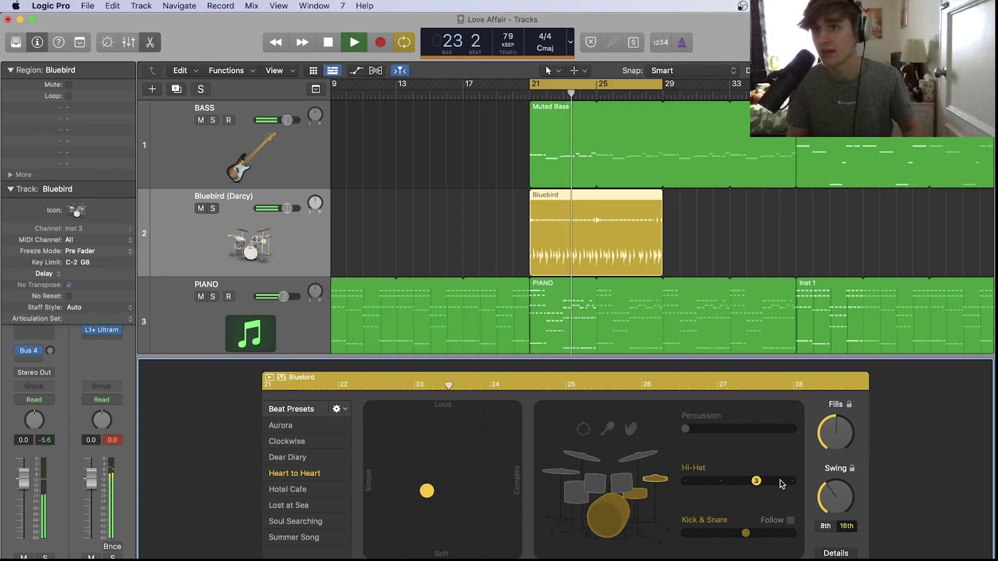
key("space")
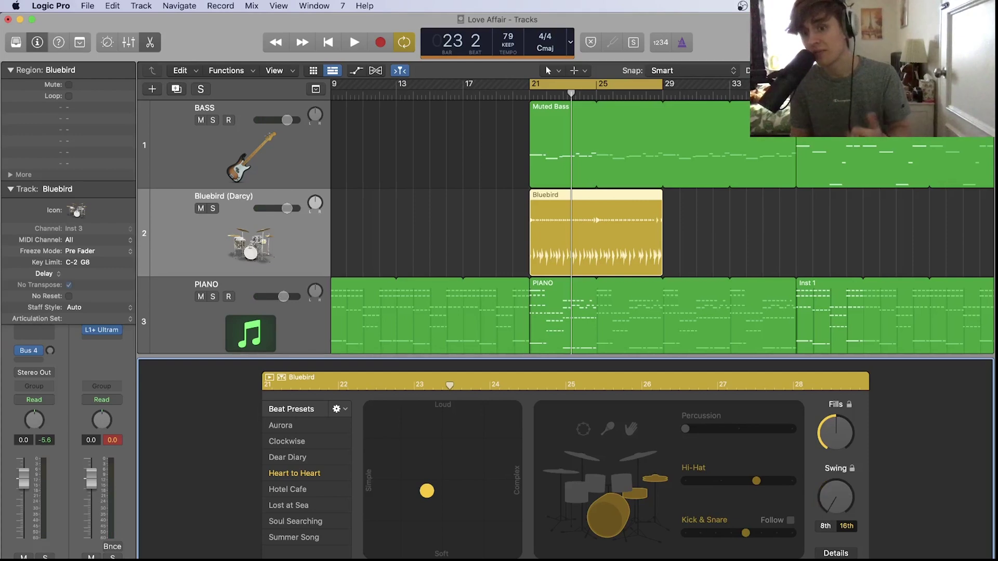
key("space")
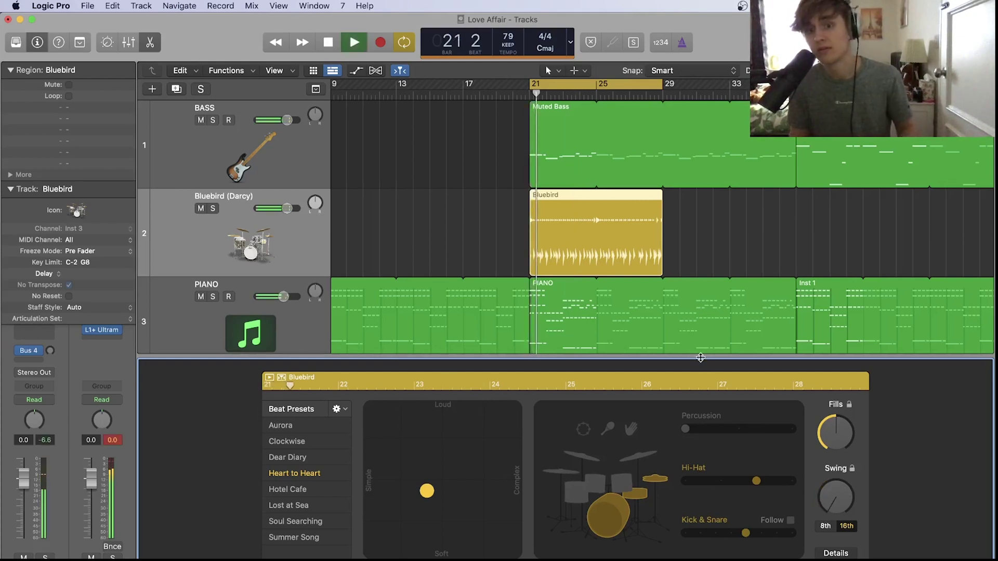
key("space")
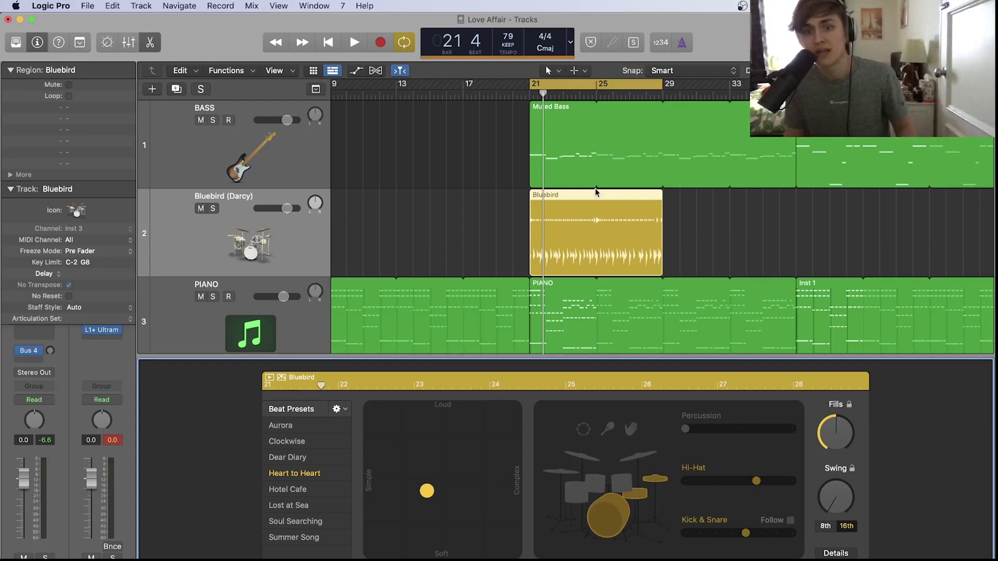
left_click(580, 95)
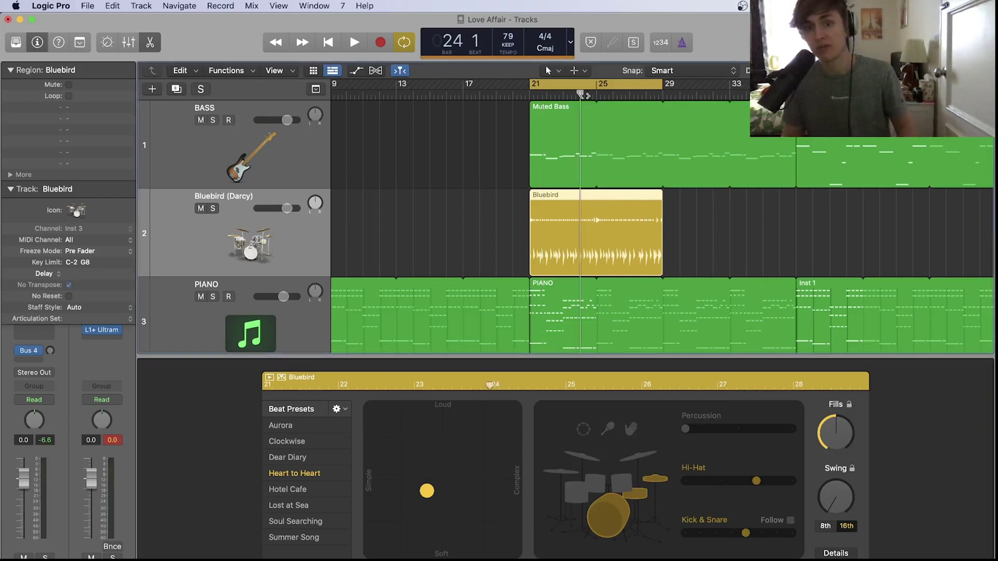
key("space")
scroll(596, 177, "down", 1)
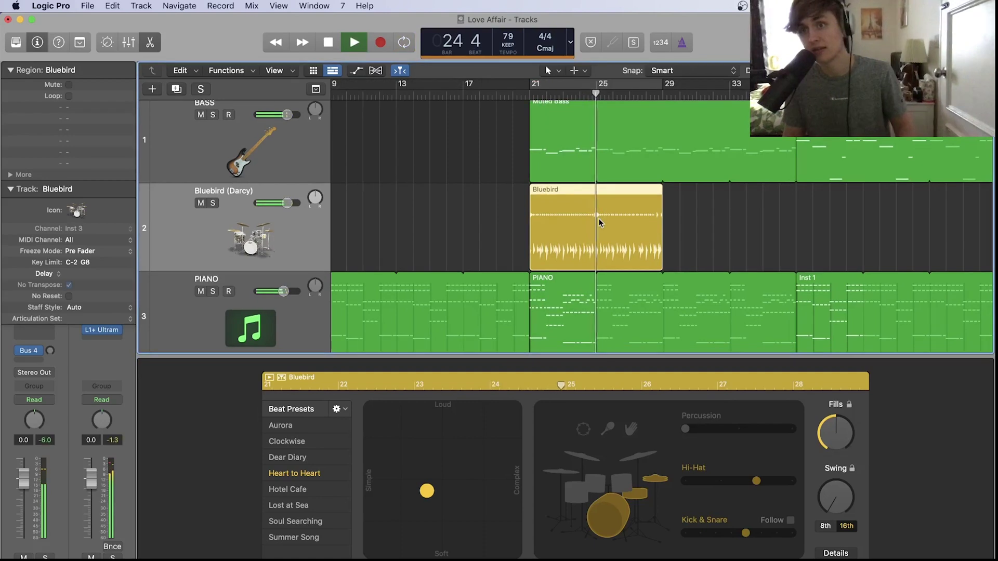
key("space")
scroll(599, 223, "up", 1)
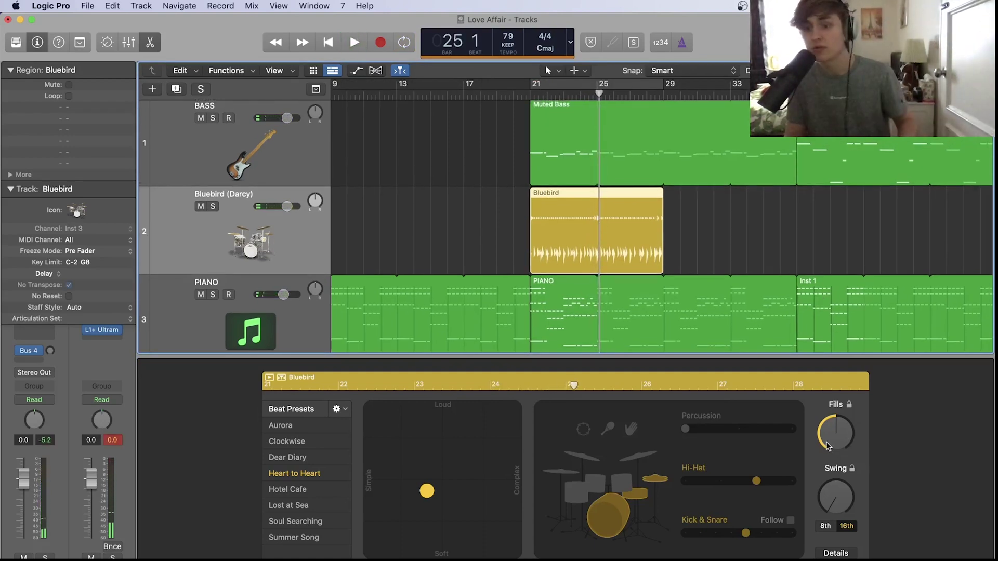
Nudge the Fills knob up slightly and play back to hear the fills
left_click_drag(827, 443, 828, 428)
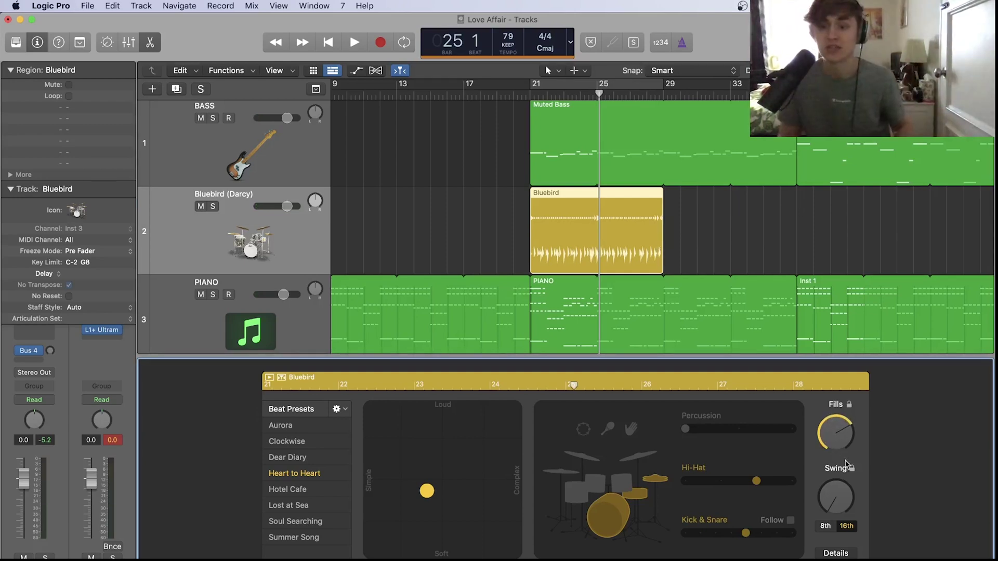
left_click(583, 106)
key("space")
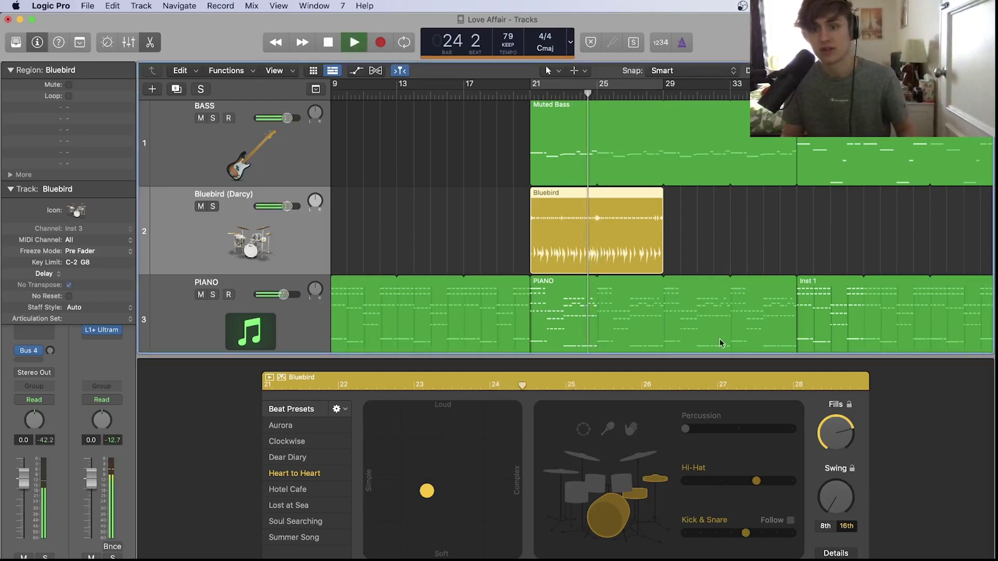
left_click(842, 424)
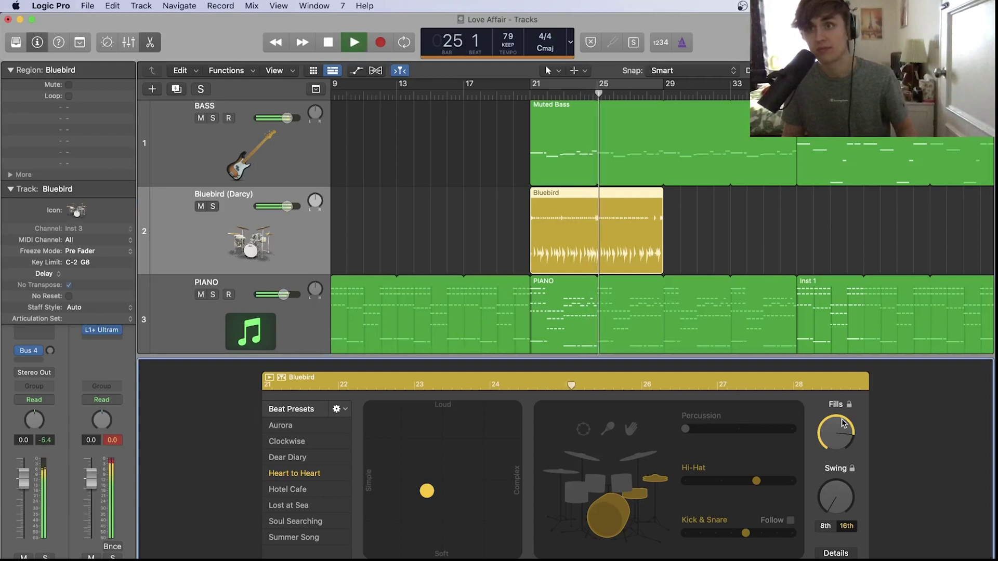
key("space")
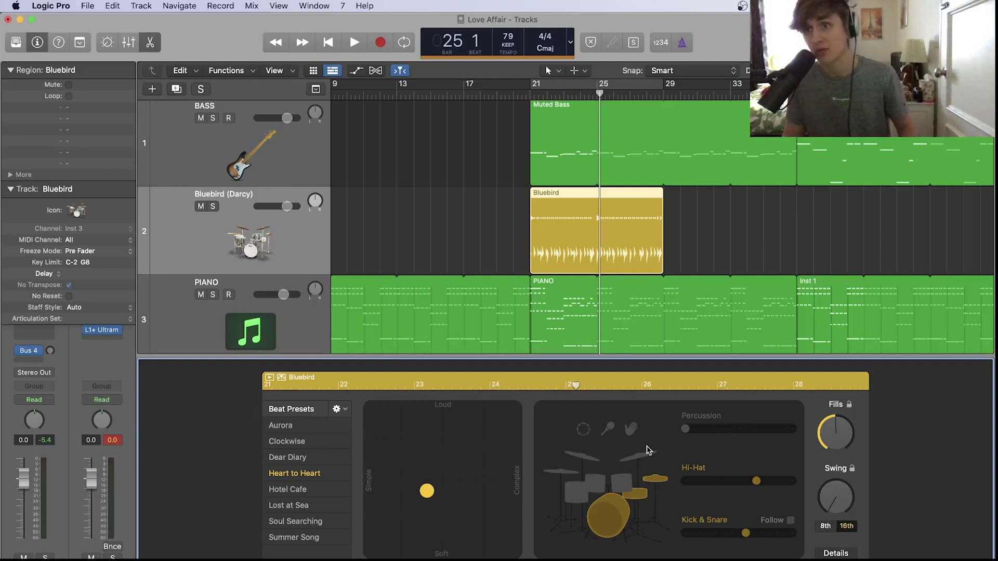
Enable the shaker percussion part and audition it
left_click(609, 429)
key("space")
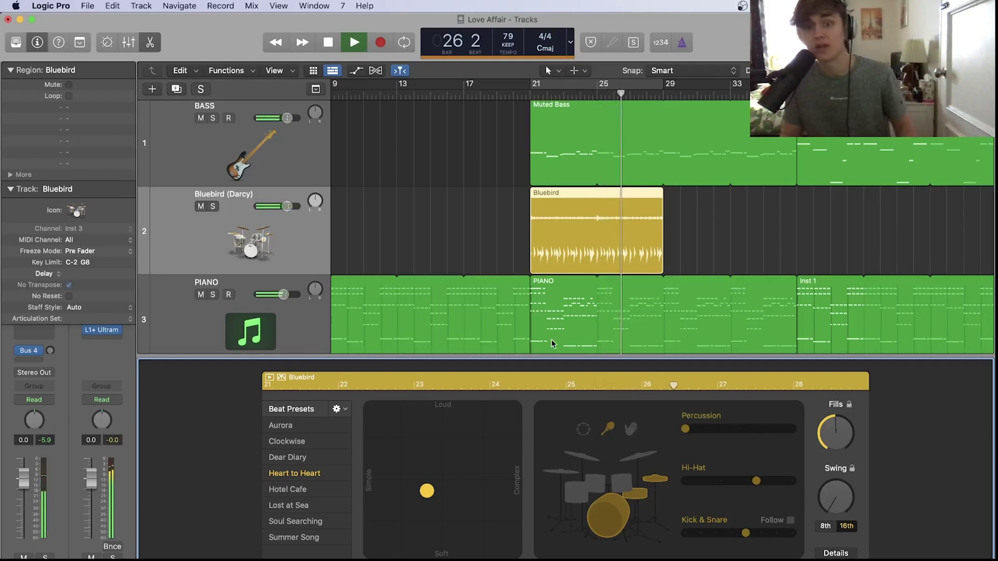
key("space")
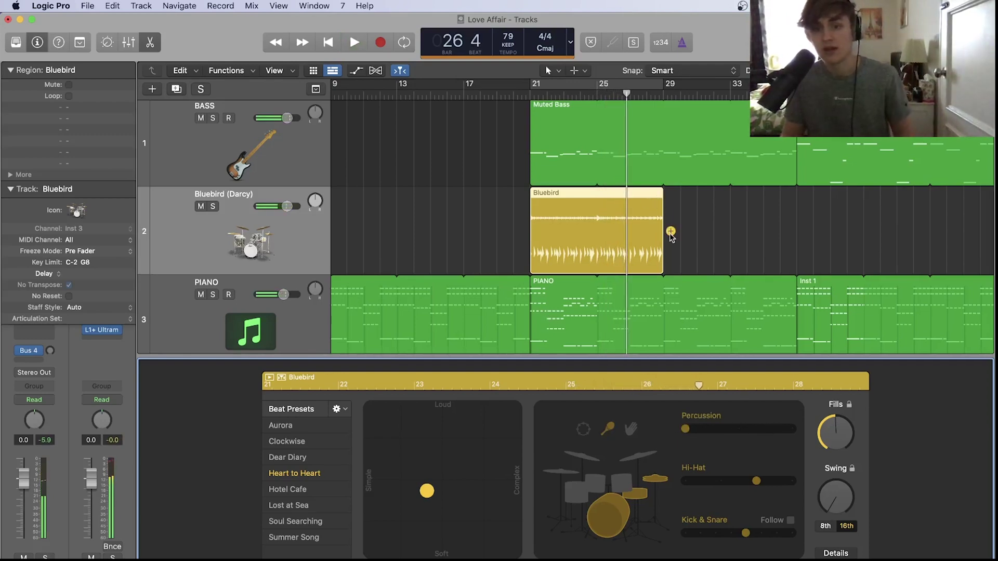
Trim the Bluebird region to four bars and loop it out to bar 37, then play it
left_click(671, 232)
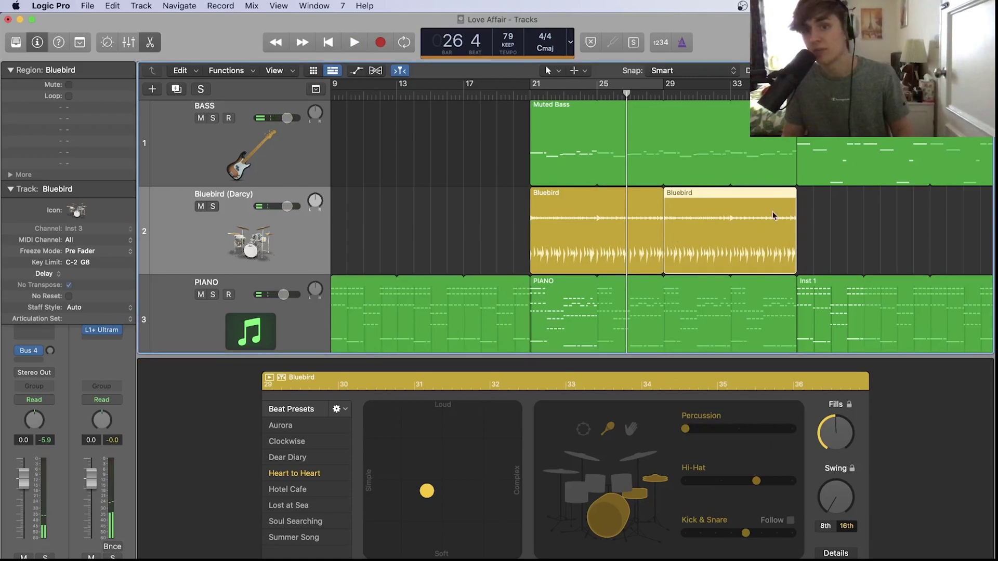
left_click(805, 225)
left_click(750, 214)
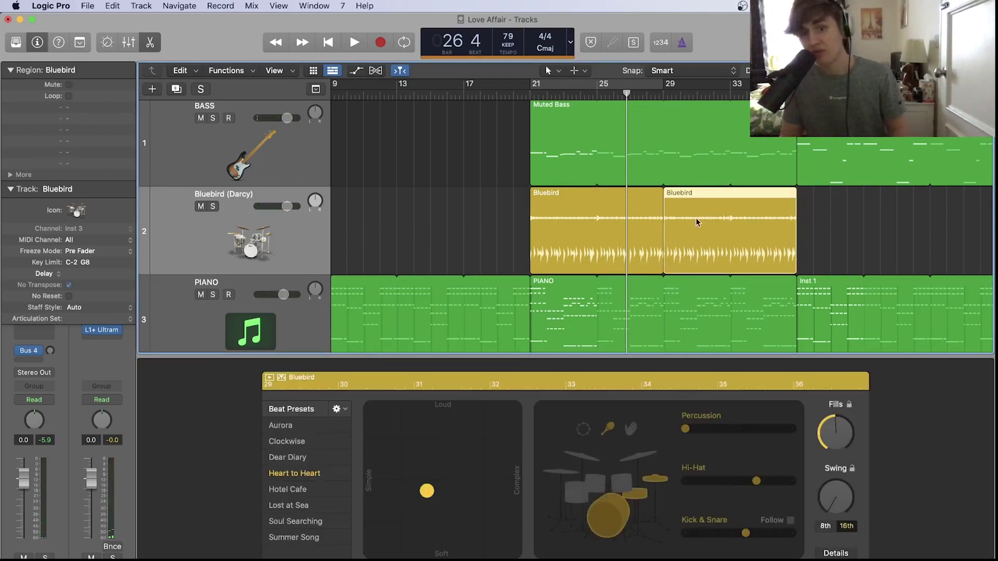
key("Delete")
left_click_drag(660, 236, 594, 239)
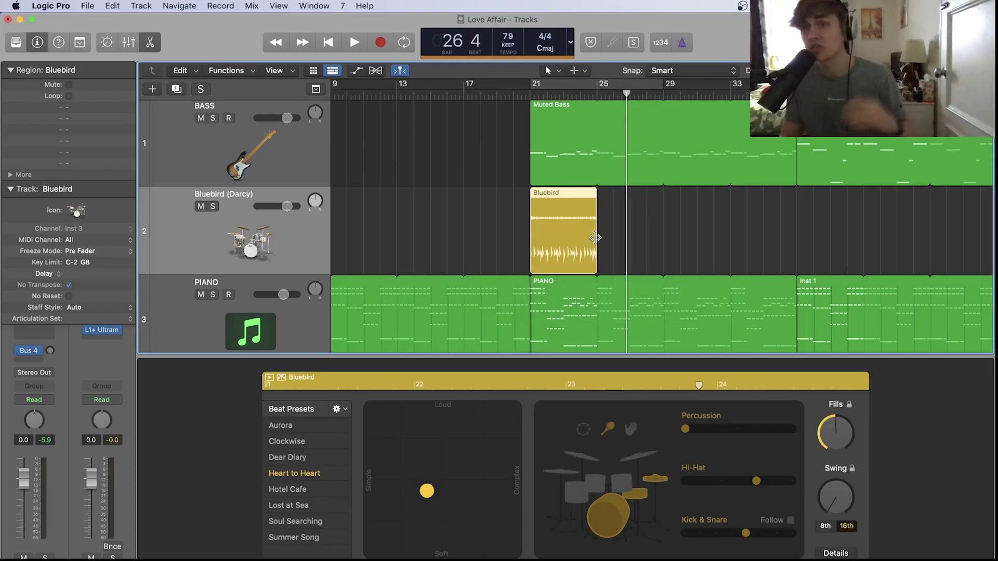
left_click_drag(597, 194, 779, 210)
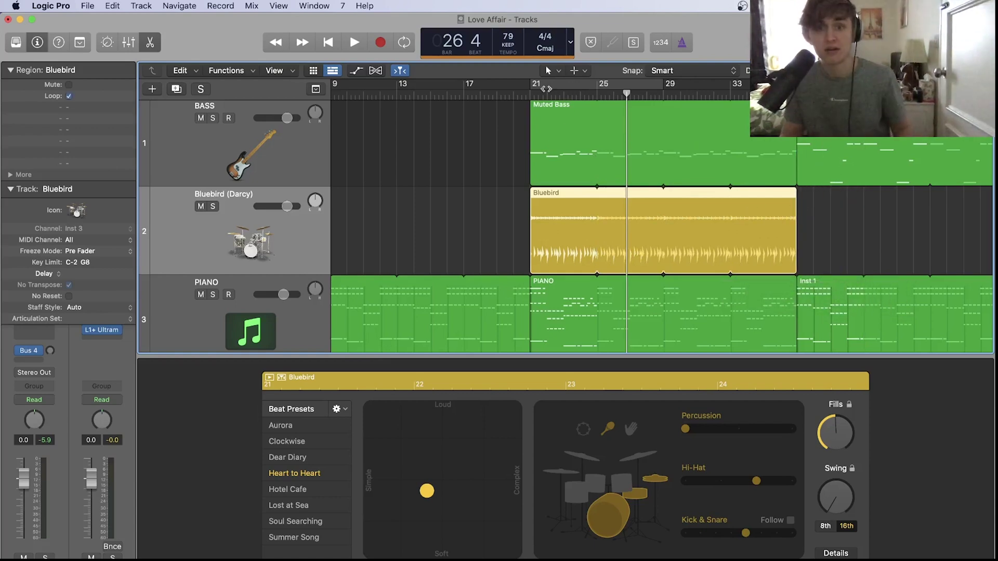
left_click(577, 94)
key("space")
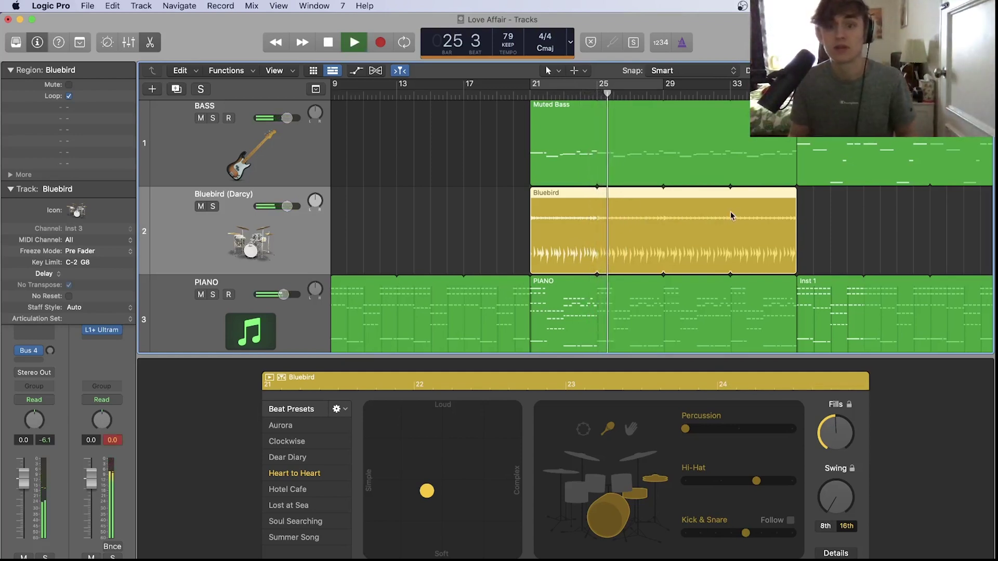
Copy the Bluebird drummer region to start at bar 37
key("space")
scroll(800, 216, "down", 5)
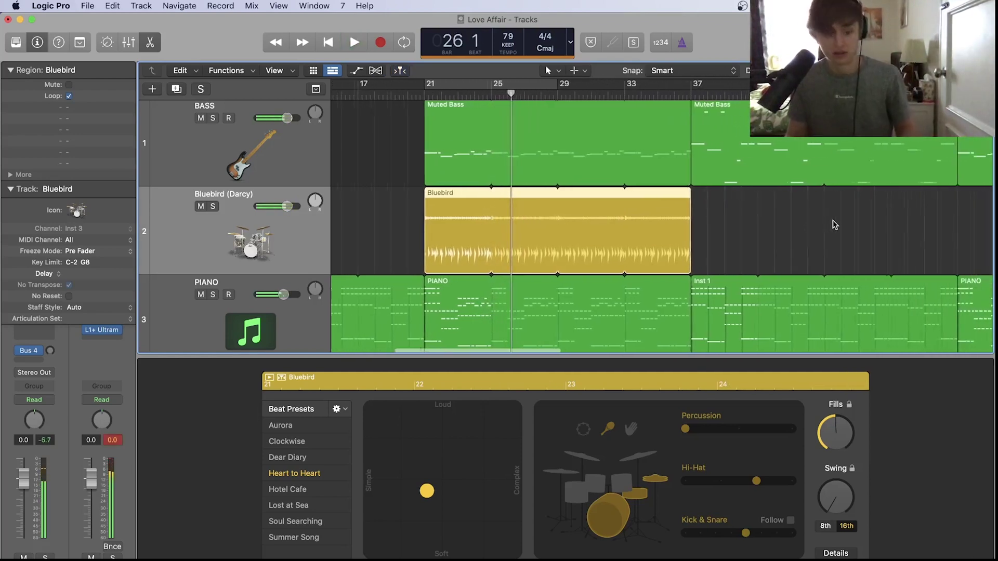
scroll(832, 221, "down", 3)
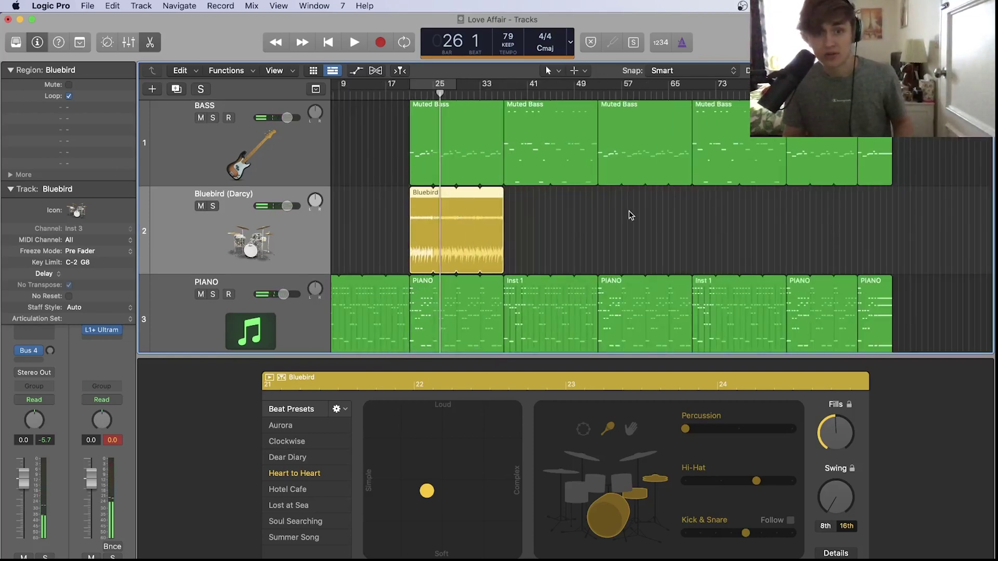
left_click_drag(425, 195, 518, 196)
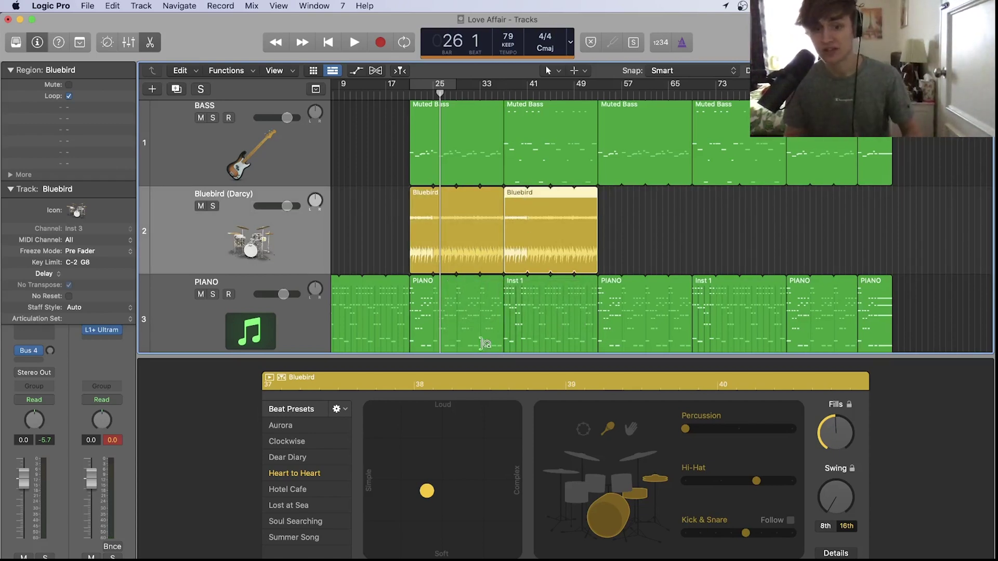
Make the copied groove louder and more complex and switch hi-hat to cymbals
left_click_drag(425, 498, 469, 440)
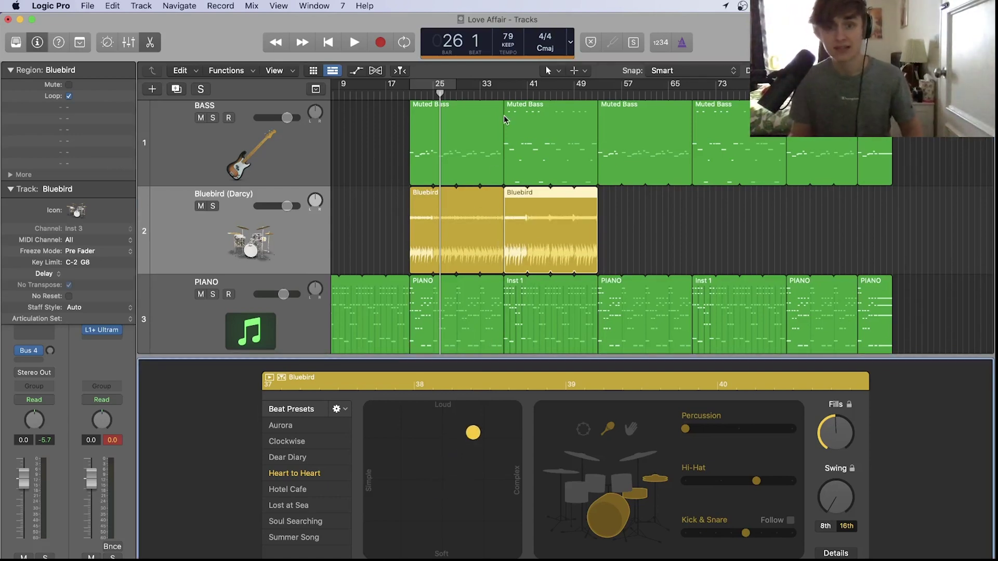
left_click(506, 95)
key("space")
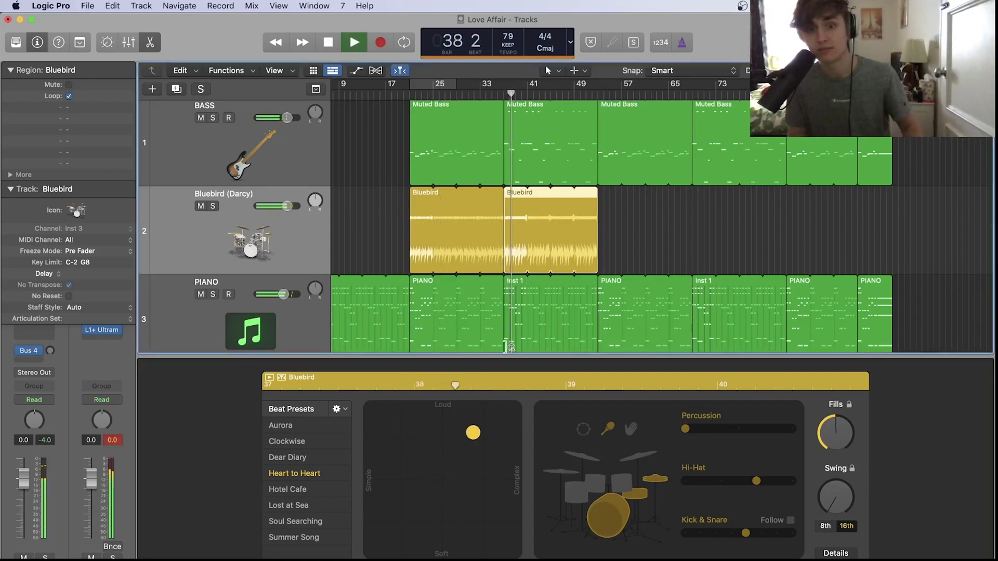
left_click_drag(473, 432, 484, 426)
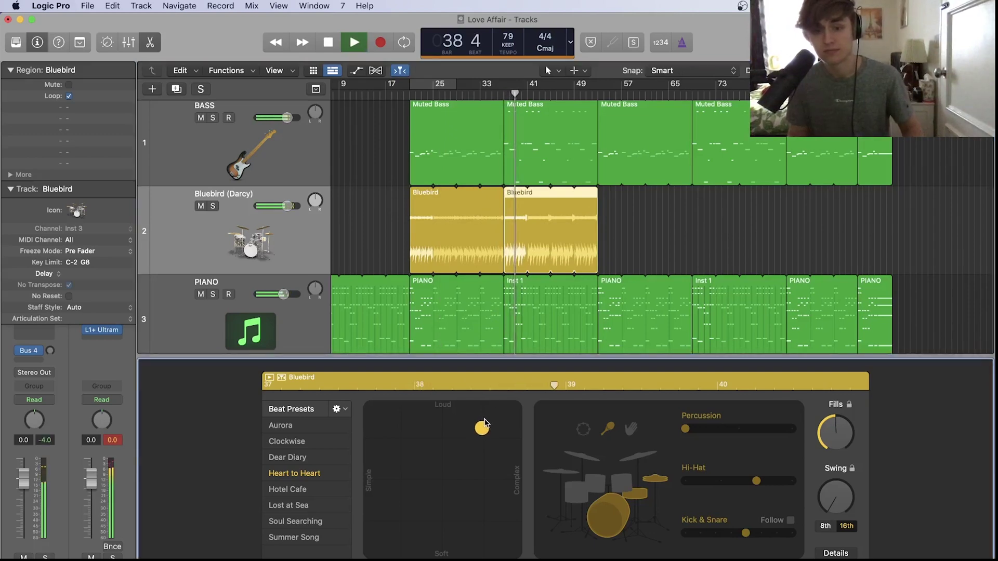
key("space")
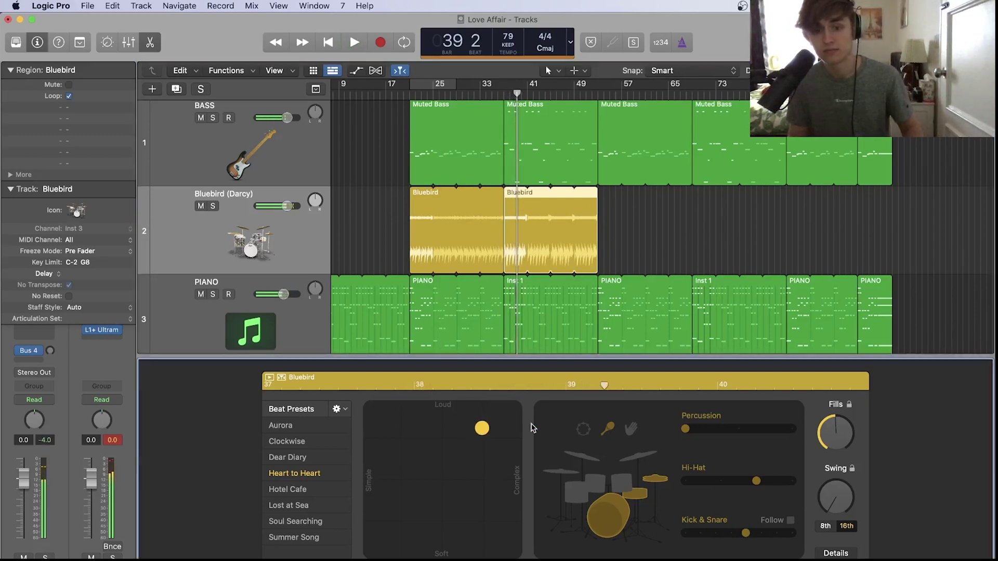
left_click(641, 457)
key("space")
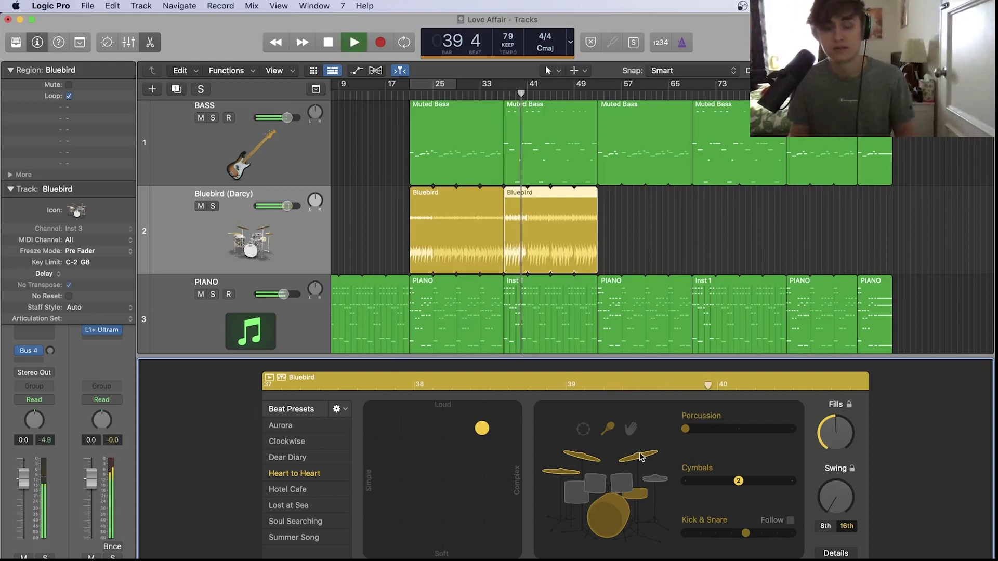
key("space")
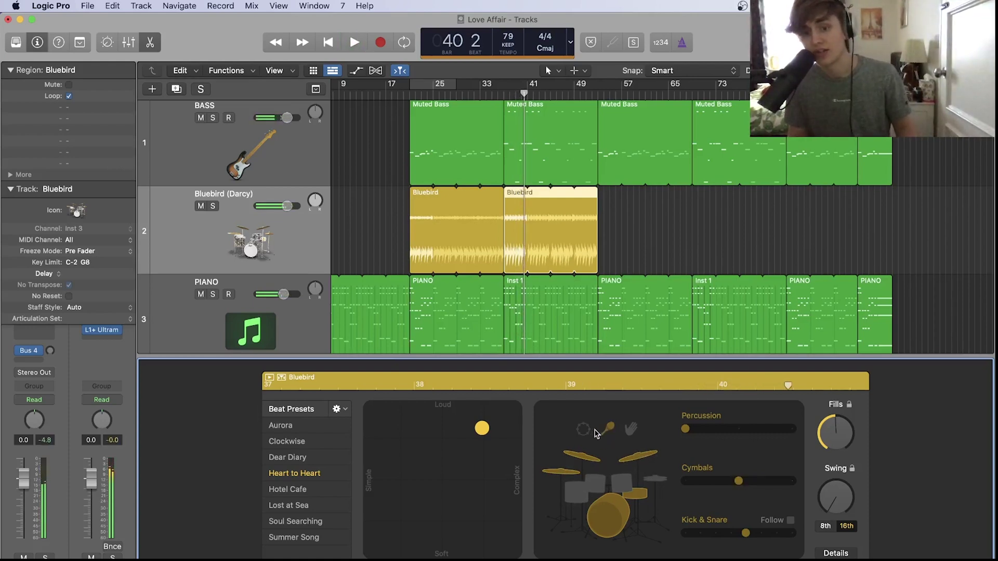
key("space")
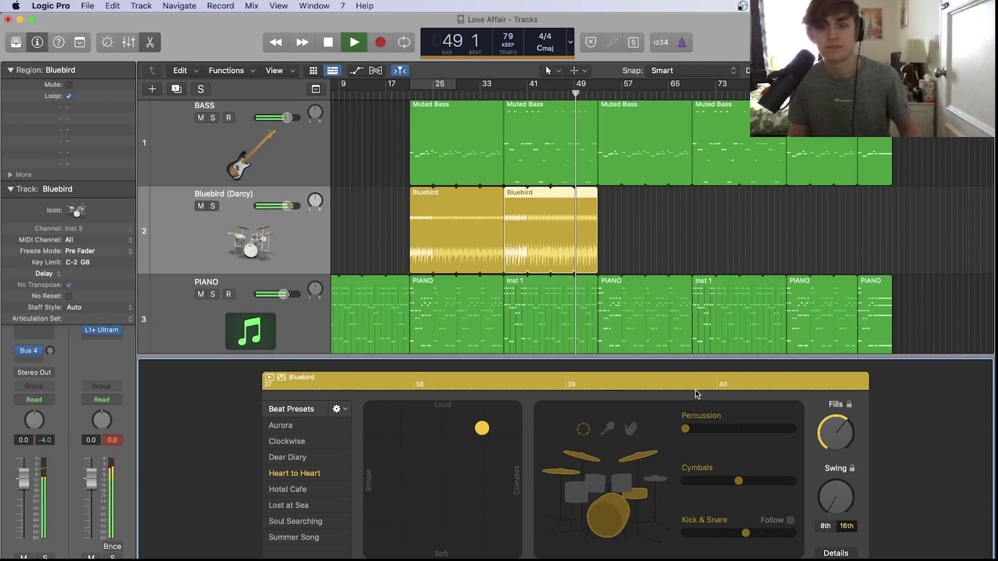
key("space")
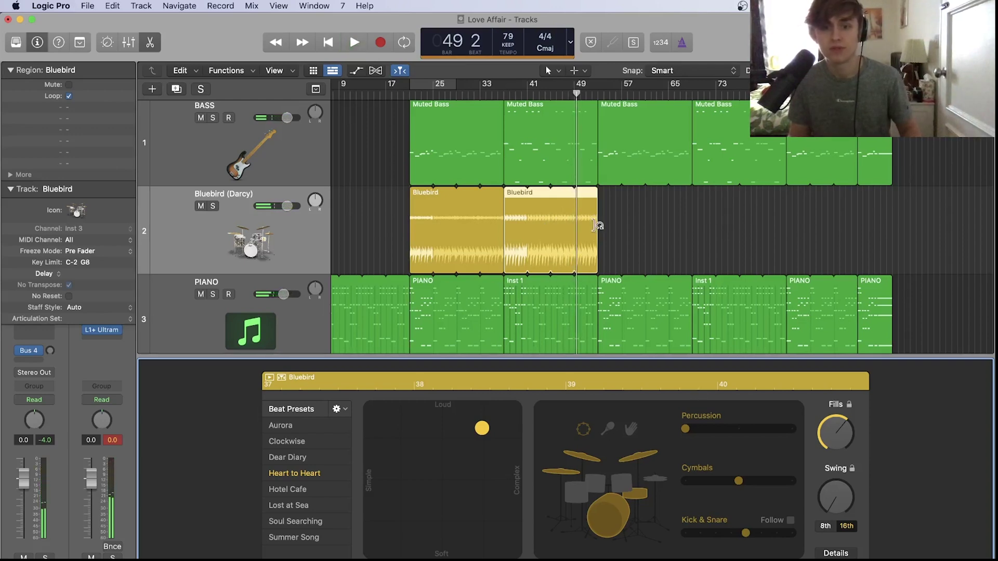
Shorten the chorus drummer region and select the final region at bars 45–53
left_click_drag(597, 225, 562, 205)
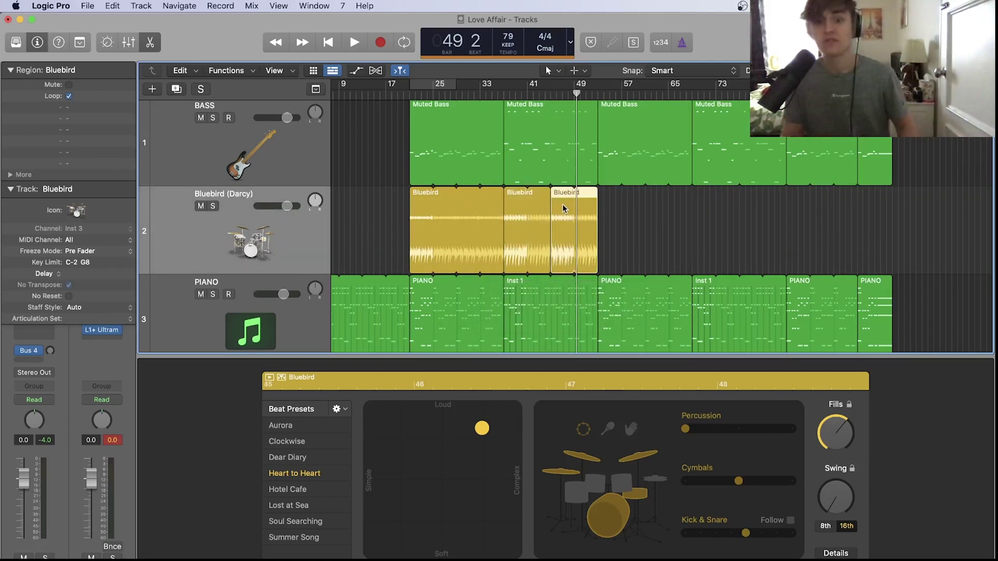
mouse_move(675, 269)
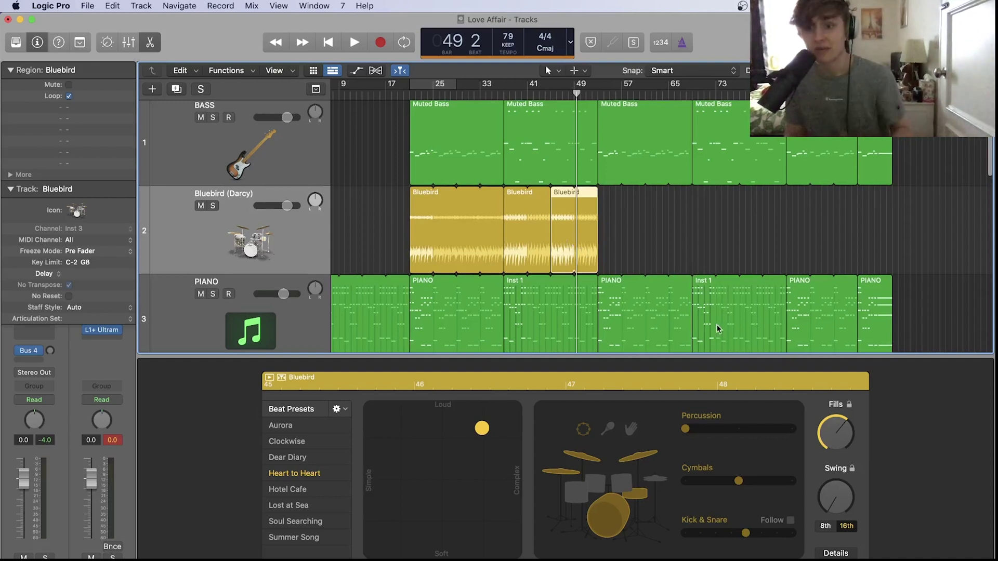
left_click(551, 195)
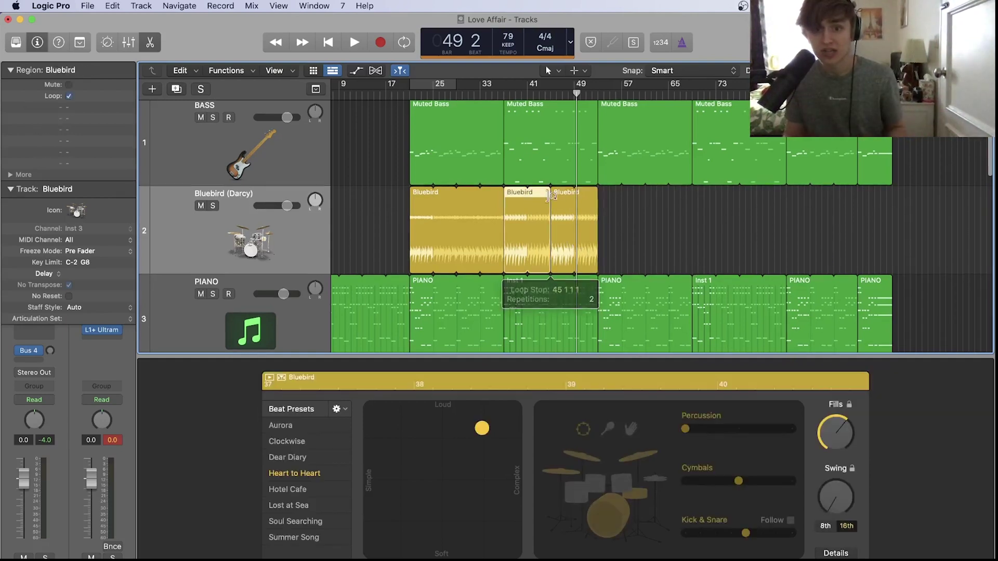
left_click(563, 193)
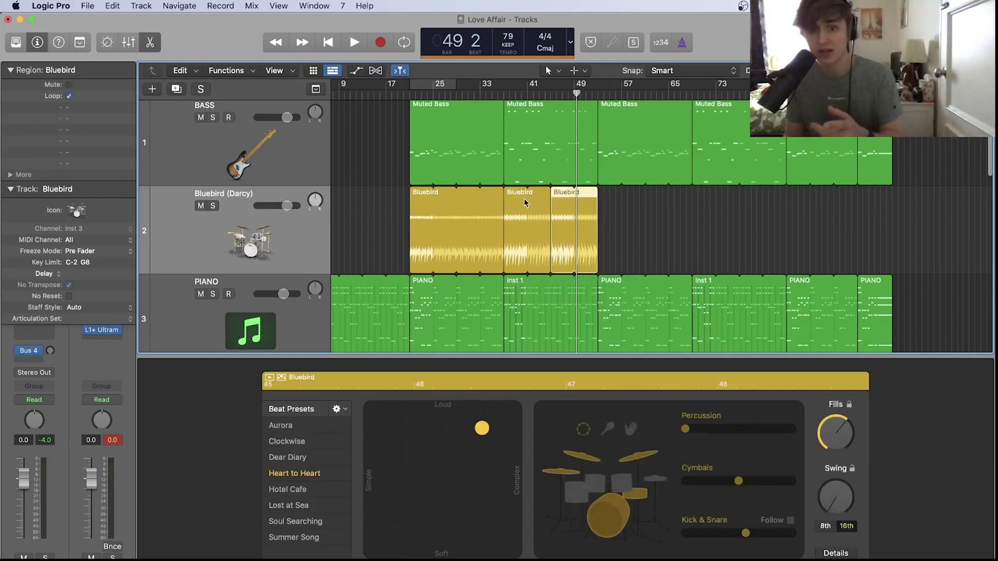
left_click(471, 205)
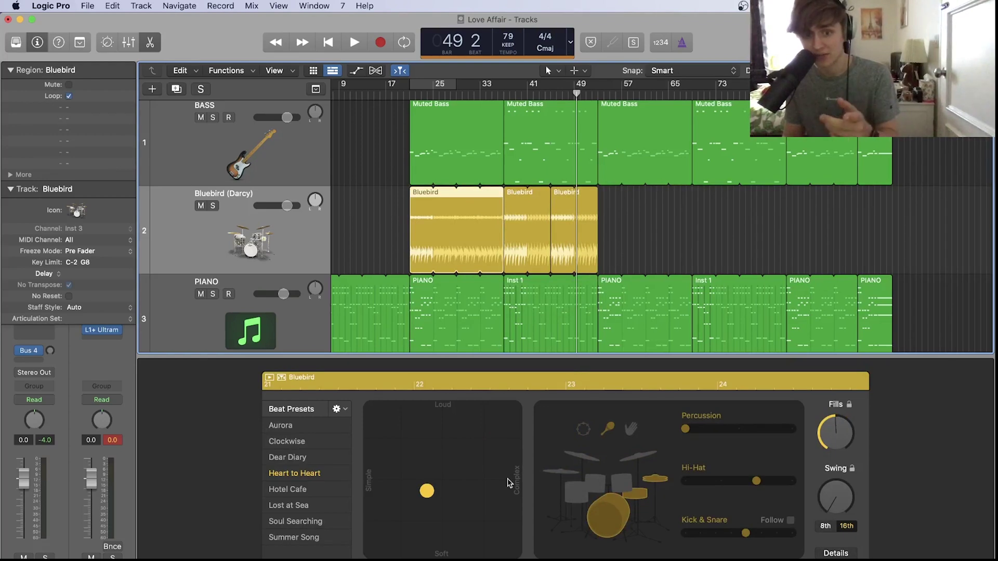
left_click(560, 193)
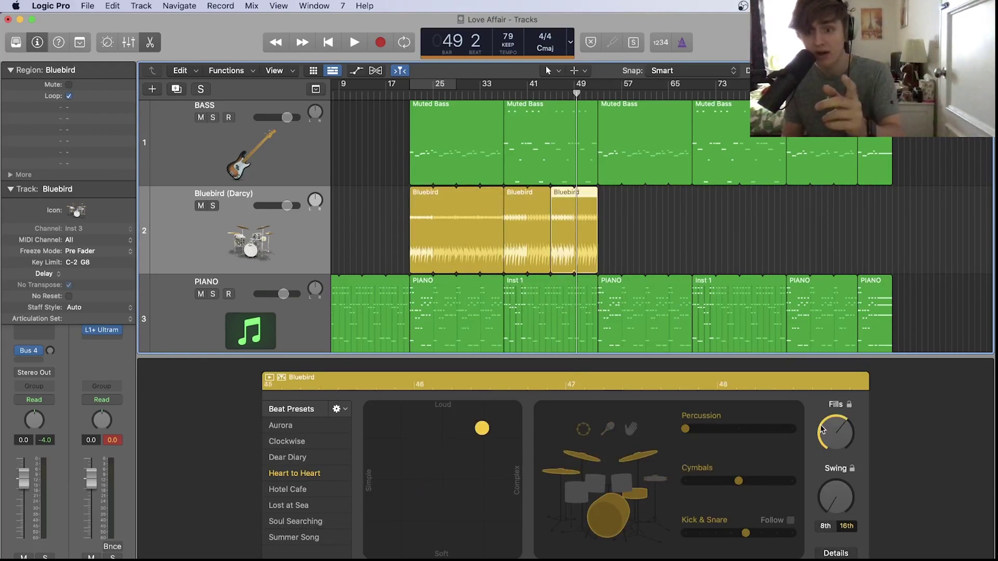
Increase fills and push the final region louder and more complex, then play from bar 46
left_click_drag(822, 429, 826, 412)
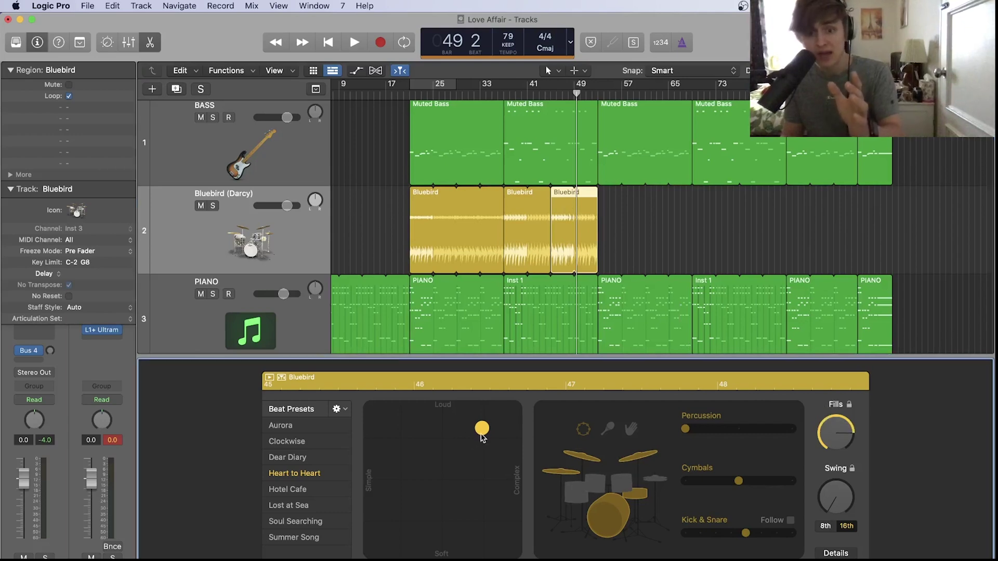
left_click_drag(483, 438, 491, 433)
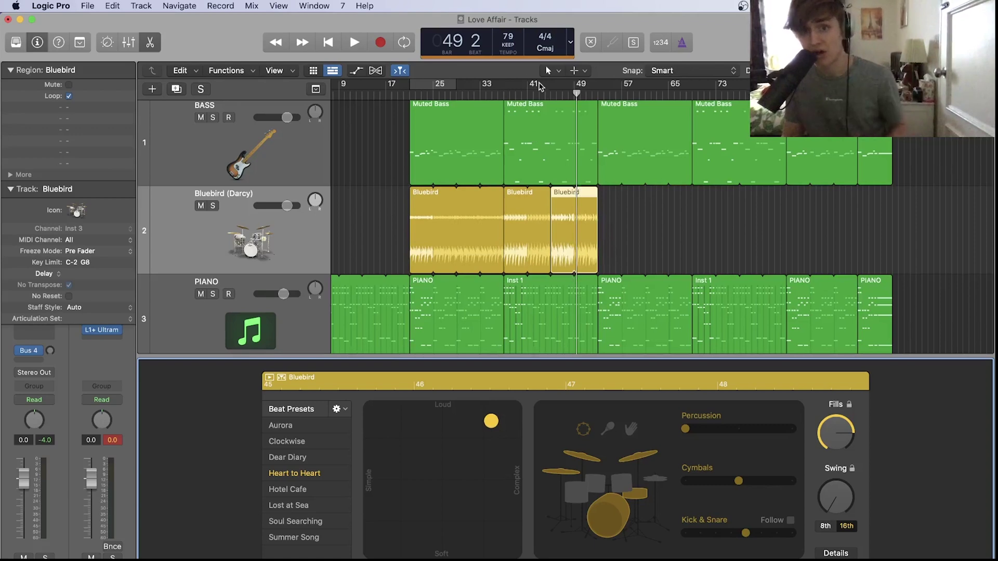
left_click(563, 94)
left_click_drag(562, 96, 557, 96)
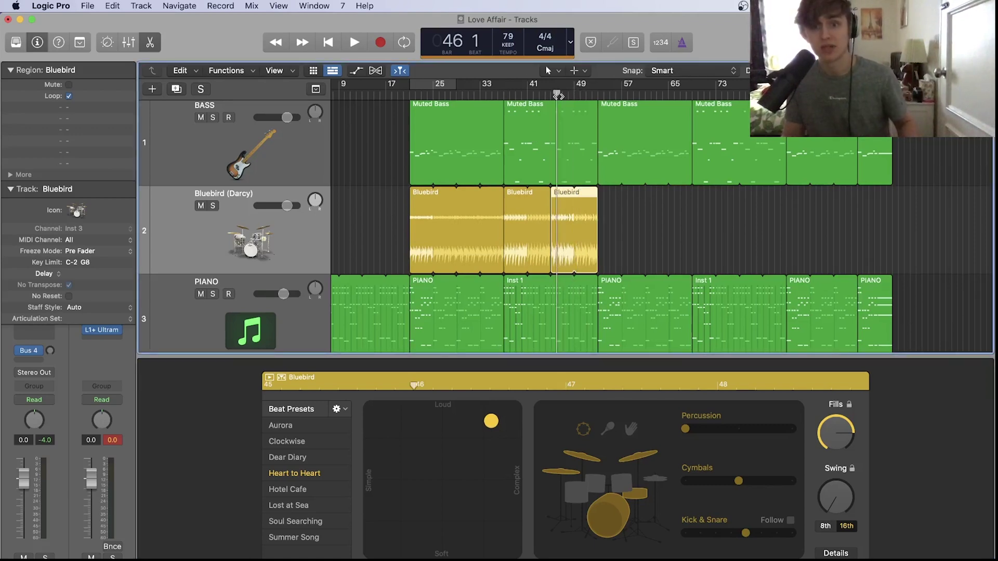
left_click_drag(448, 98, 552, 103)
key("space")
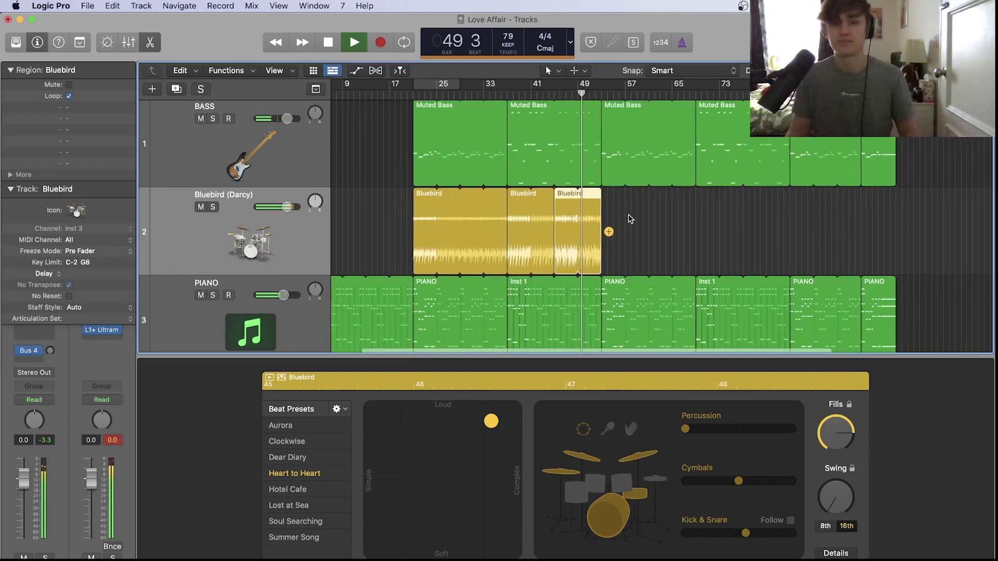
Stop playback, unloop the last Bluebird fill region and move it four bars later
key("space")
mouse_move(596, 217)
left_mouse_down()
mouse_move(568, 218)
mouse_move(589, 210)
mouse_move(558, 201)
mouse_move(601, 208)
left_mouse_up()
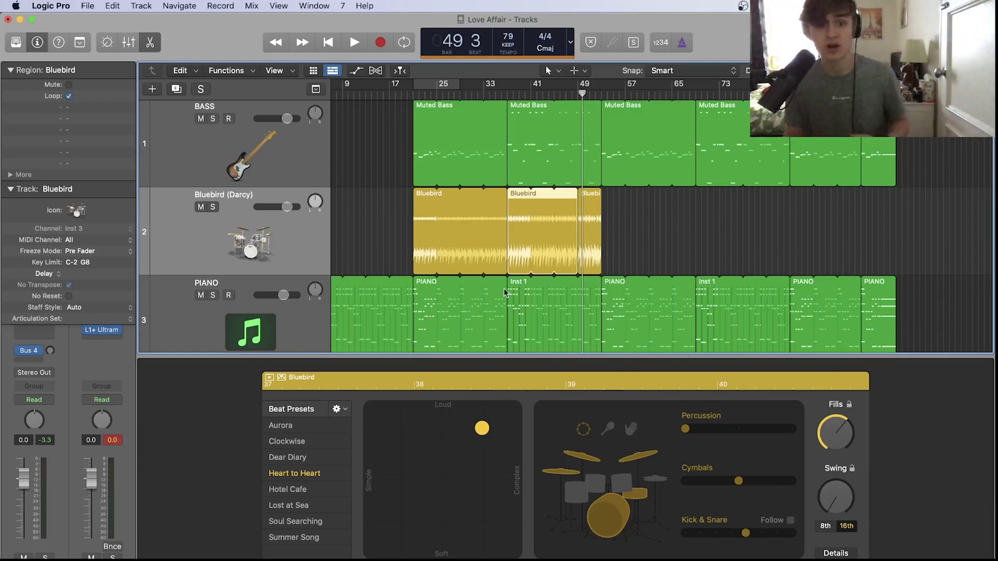
In the Mixer, open the Bluebird Channel EQ and boost the lows and a 7800 Hz high shelf
key("x")
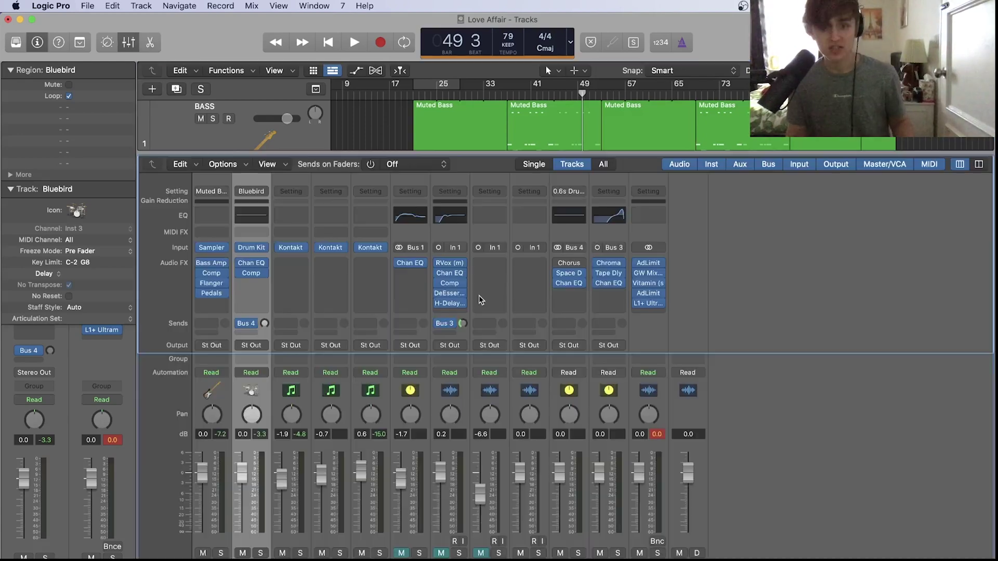
left_click(250, 216)
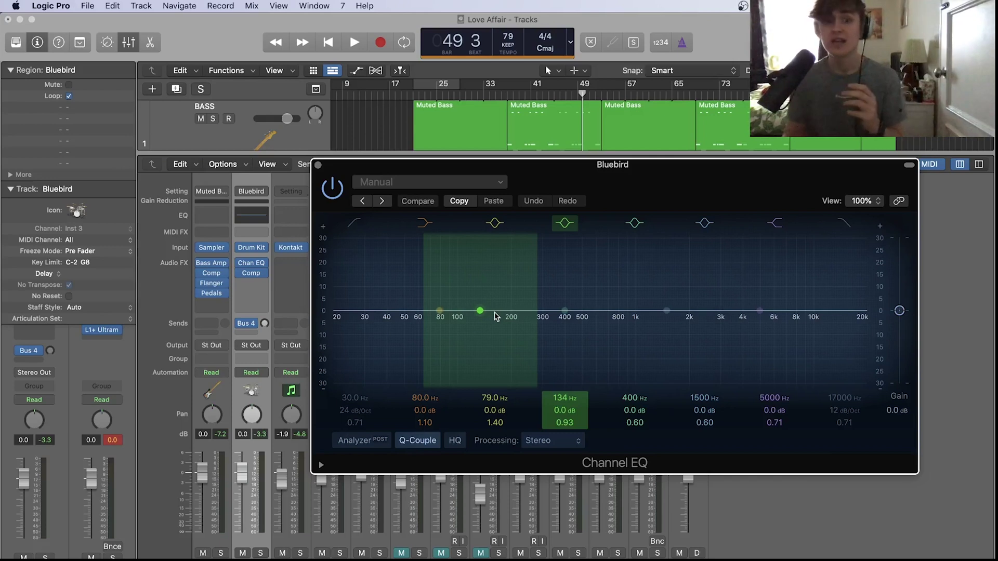
left_click_drag(496, 316, 474, 296)
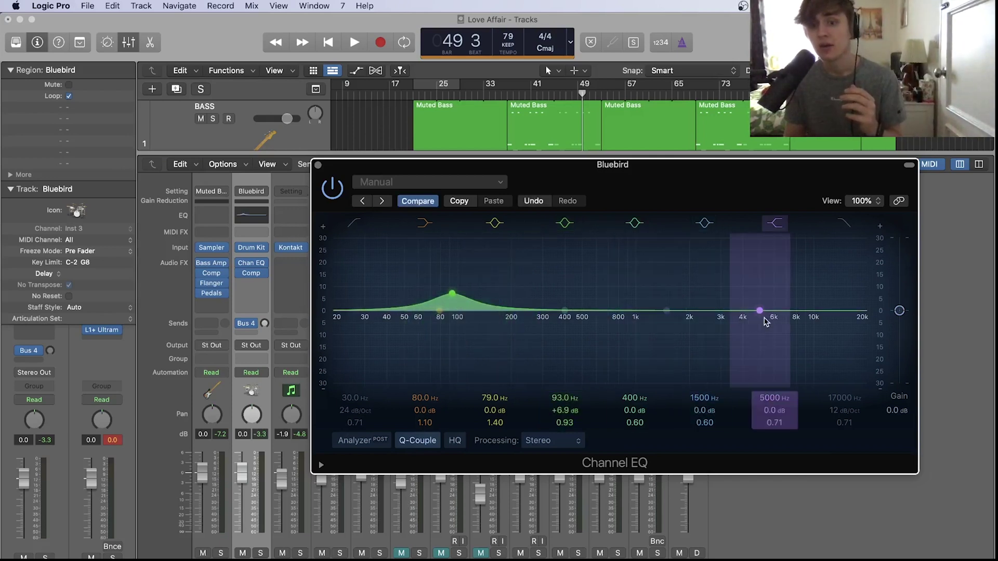
left_click_drag(760, 310, 799, 303)
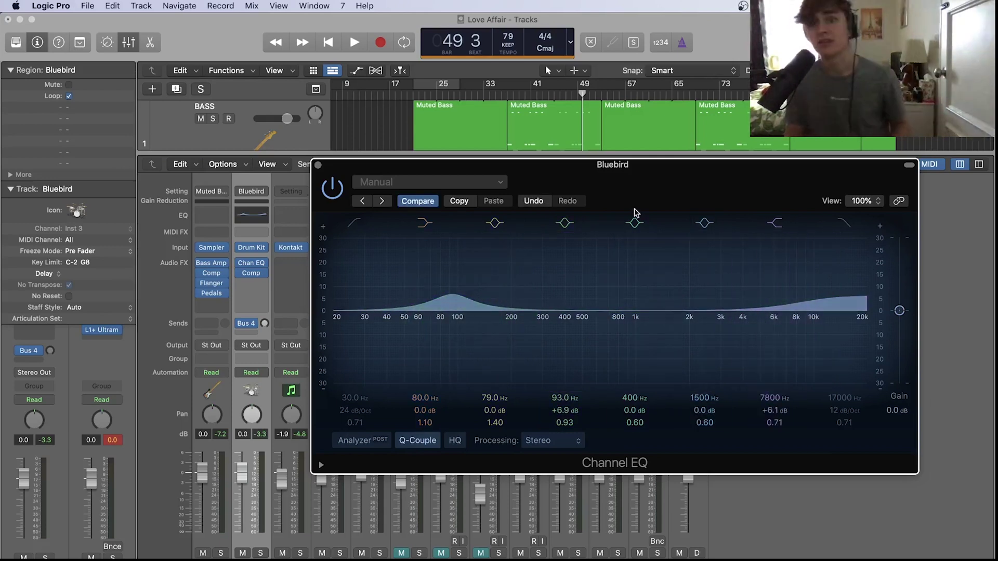
Audition the EQ against bypass during playback and settle the low boost at 133 Hz, +7.3 dB
key("space")
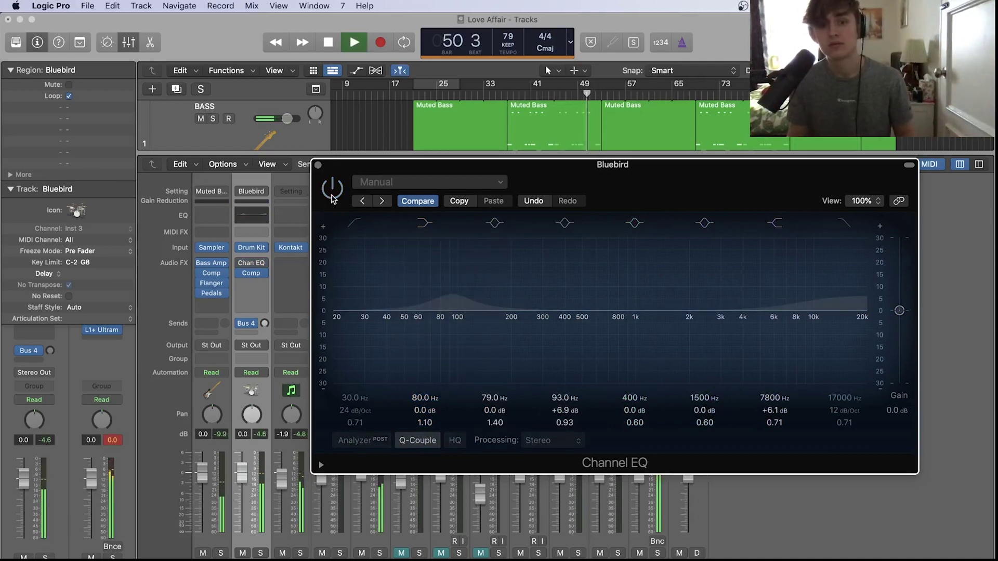
left_click(332, 193)
left_click_drag(461, 316, 488, 306)
key("space")
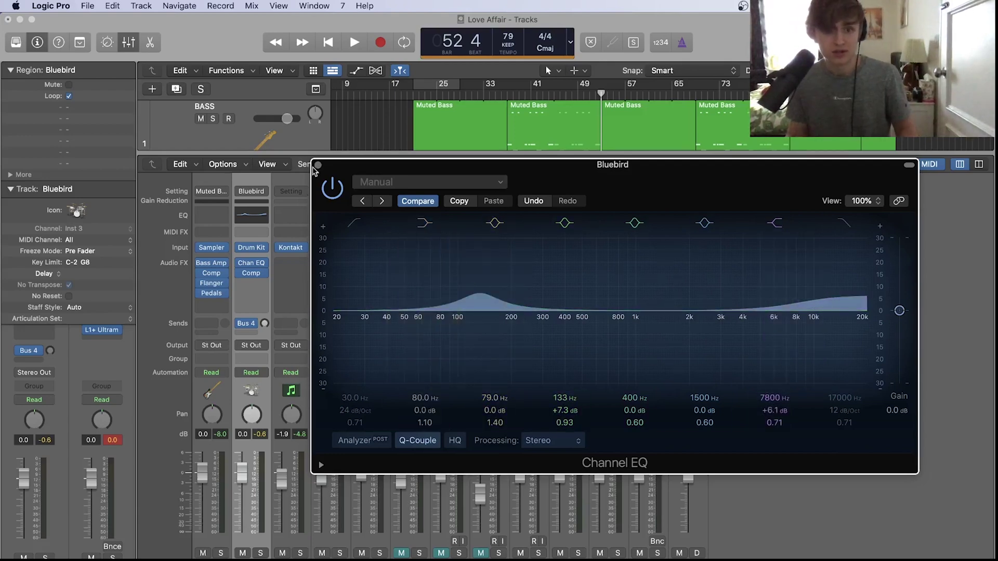
Close the Bluebird Channel EQ window and hide the Mixer to return to the tracks area
left_click(317, 165)
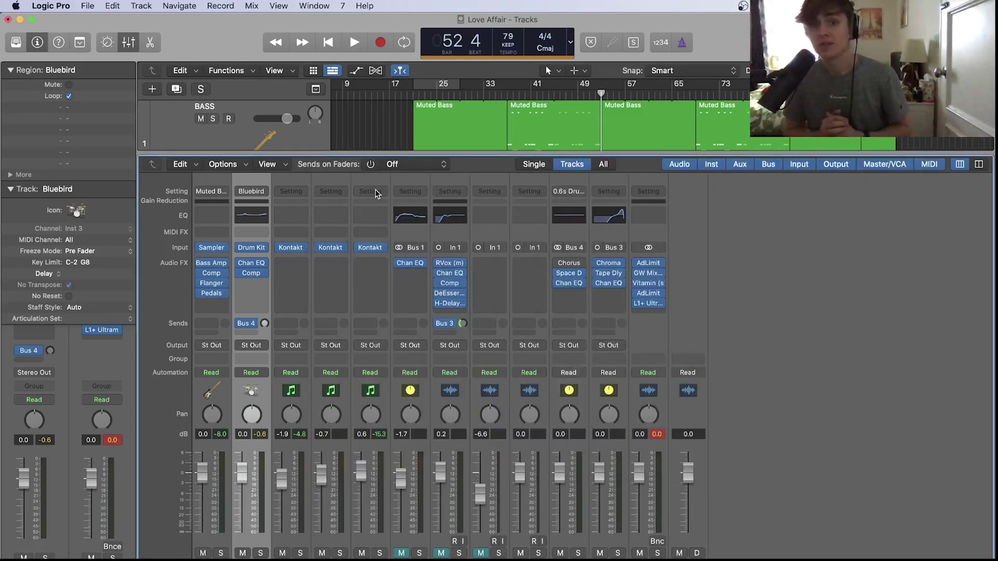
key("x")
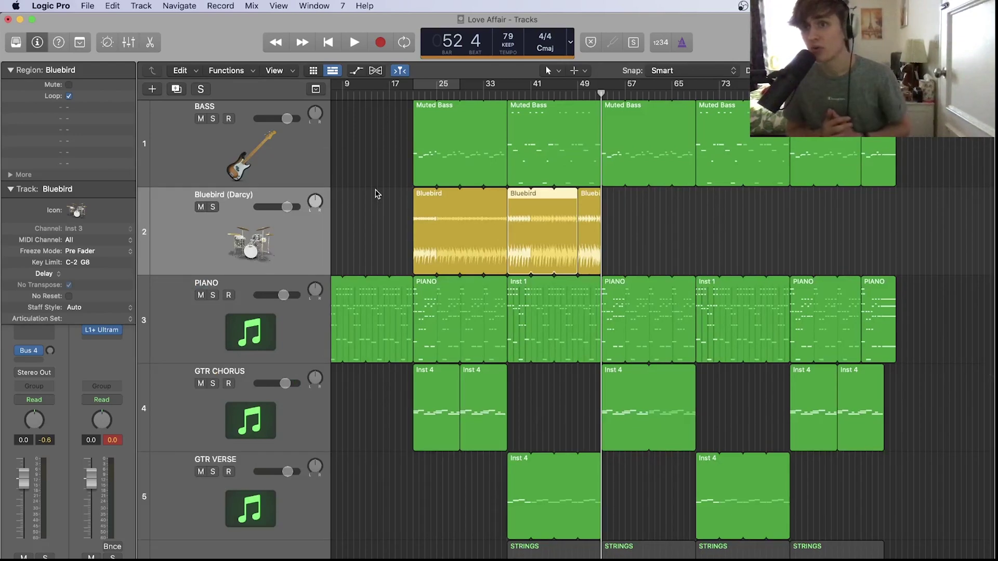